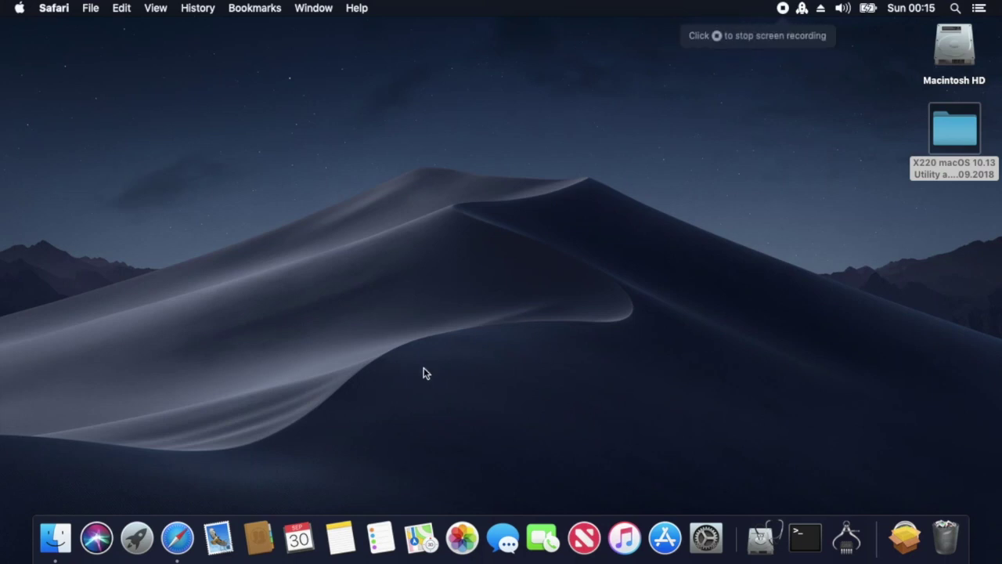
Search Google for 'mojave patcher' in Safari and open the dosdude1.com macOS Mojave Patcher result.
left_click(166, 545)
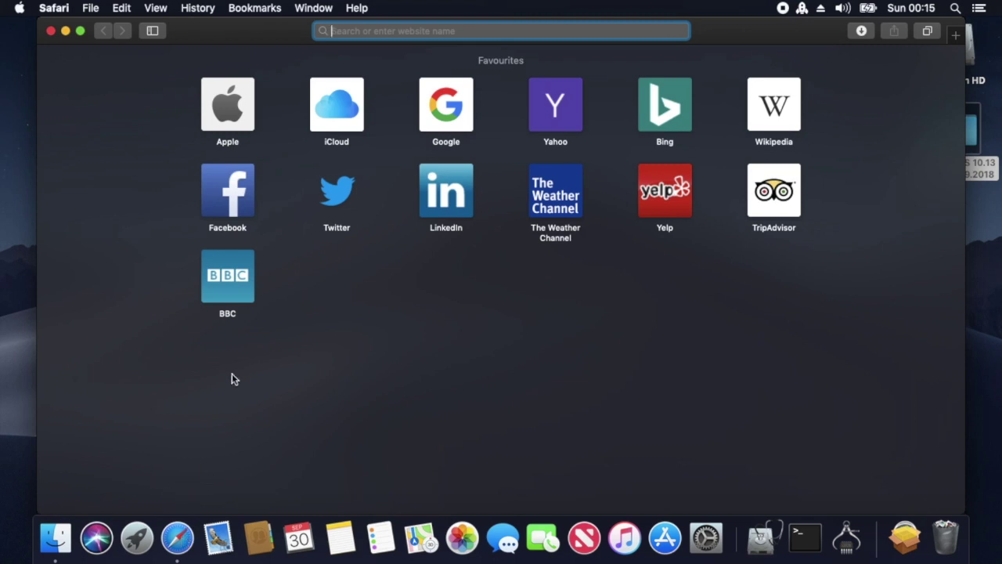
type("mackie100projects.altervista.org")
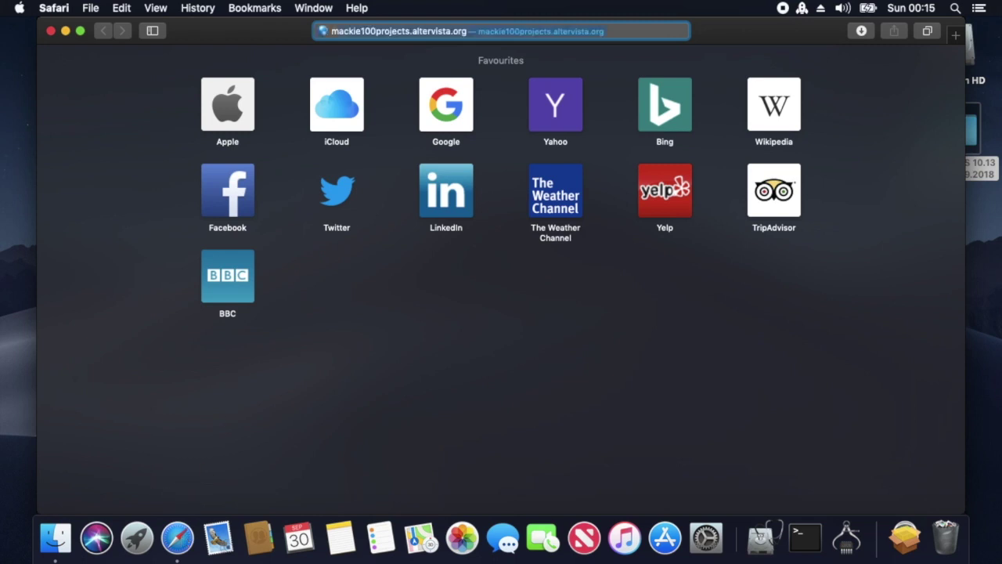
type("mojave ")
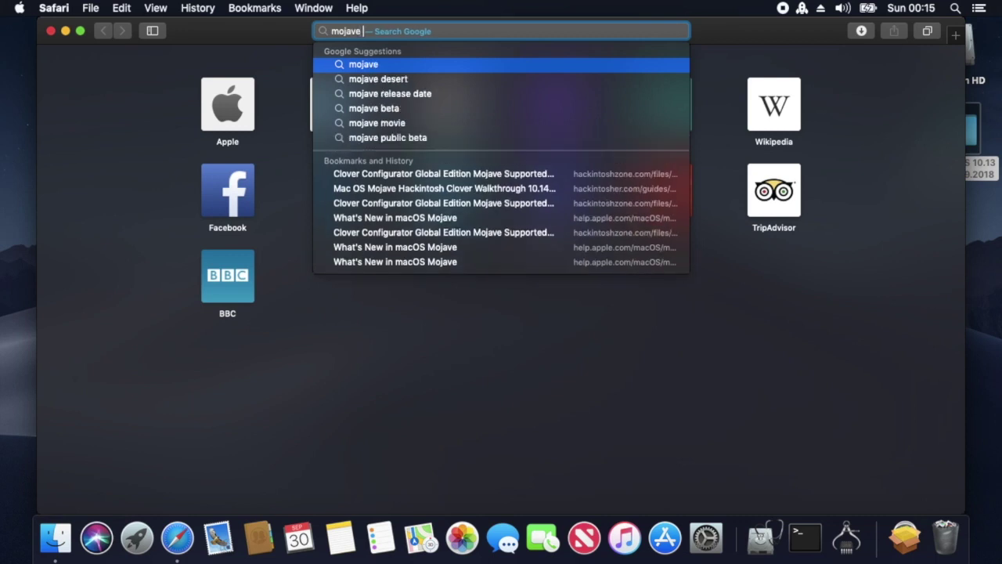
type("pat")
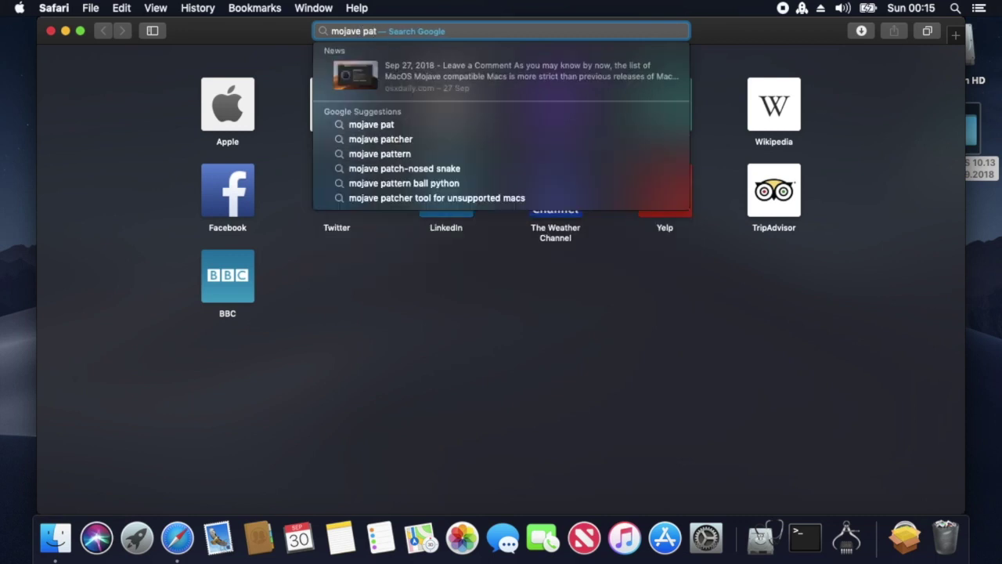
type("cher")
key("Return")
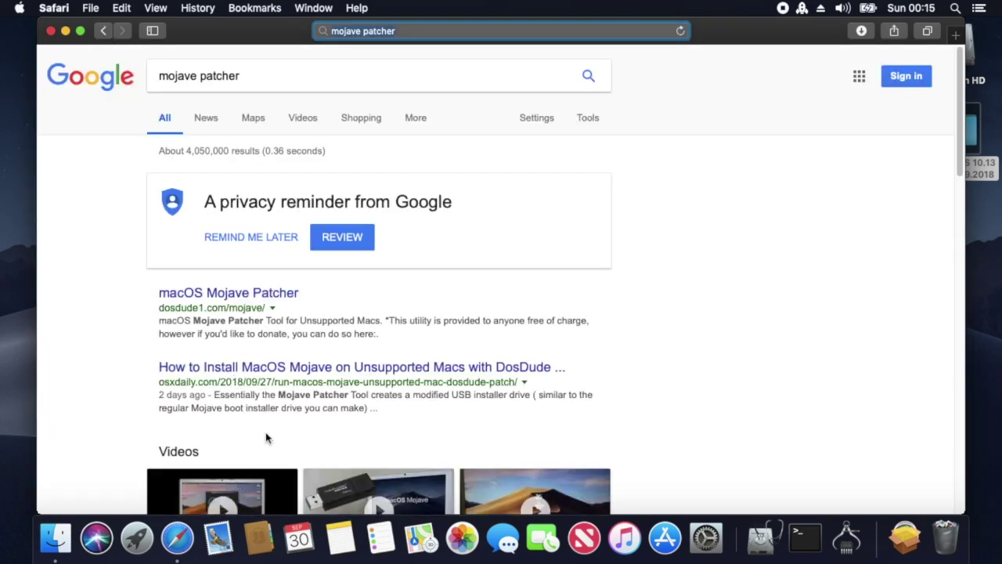
left_click(239, 293)
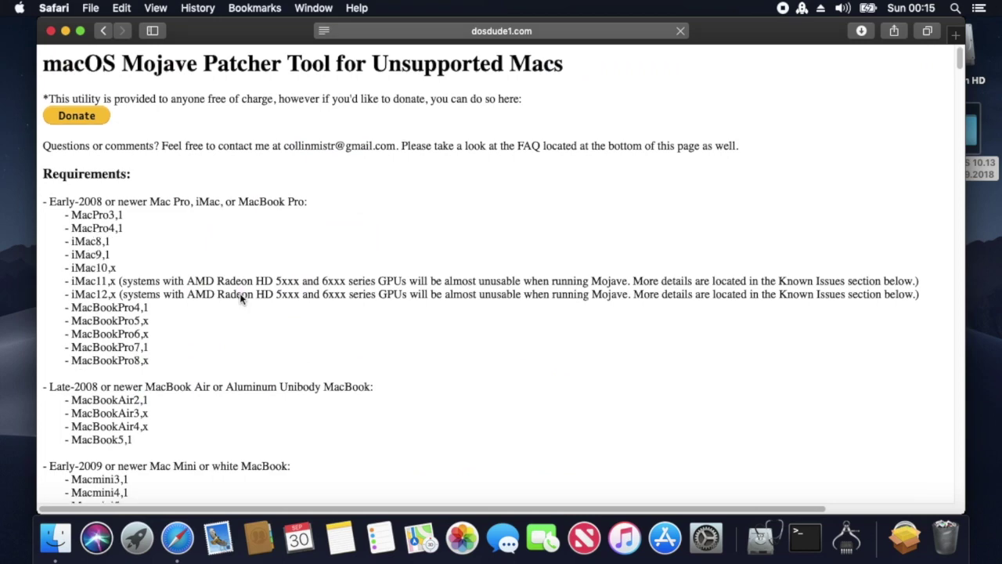
Download macOS Mojave Patcher.dmg from the Direct link and check its progress in the Downloads list.
scroll(240, 295, "down", 5)
scroll(240, 298, "down", 15)
scroll(240, 299, "up", 5)
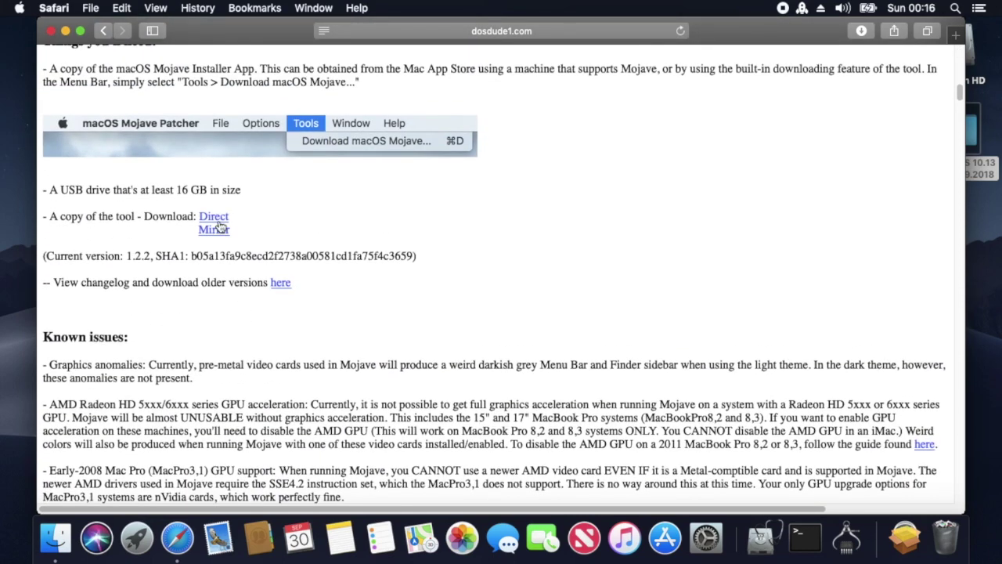
left_click(220, 227)
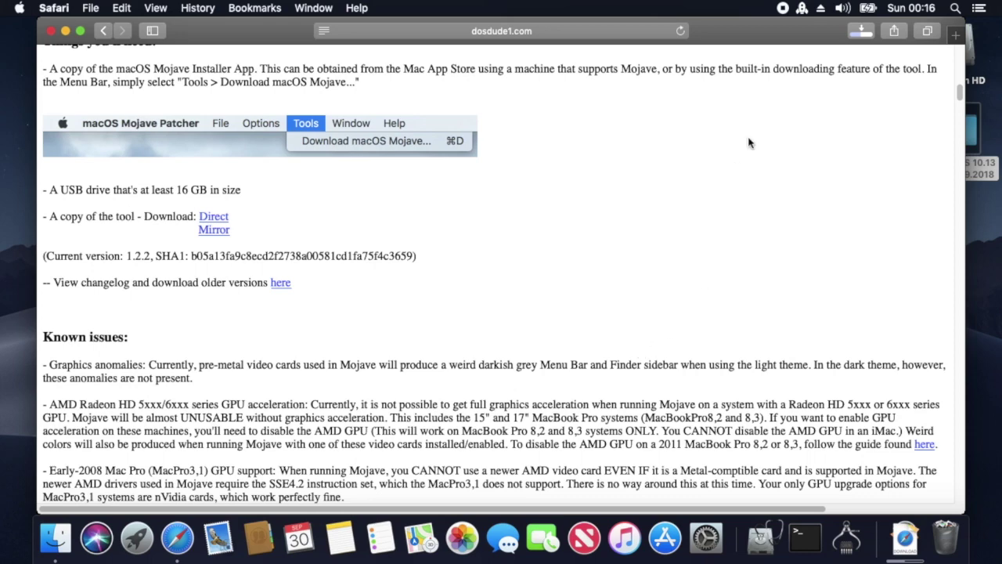
left_click(854, 31)
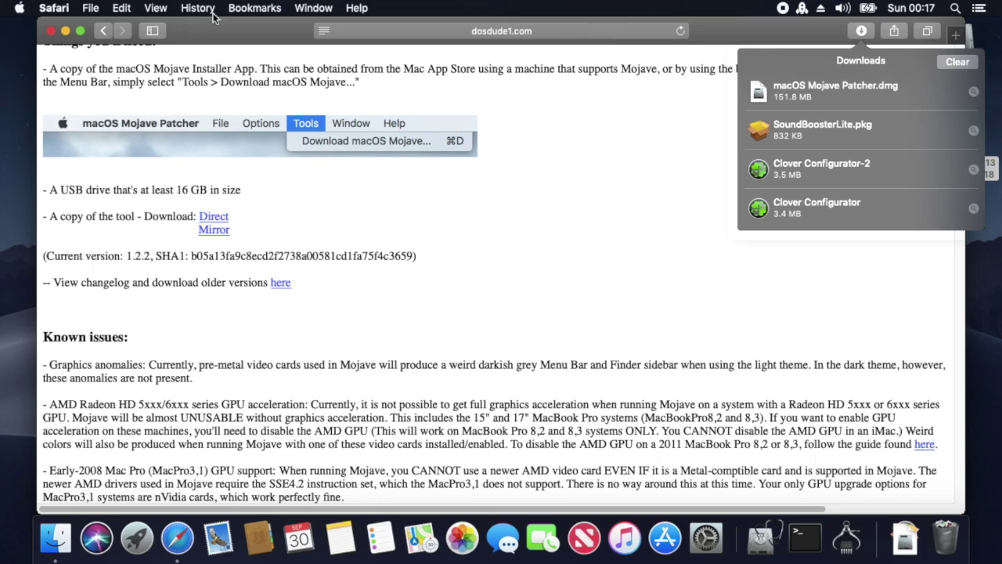
Close Safari, mount macOS Mojave Patcher.dmg from Downloads, and launch the macOS Mojave Patcher app.
left_click(50, 31)
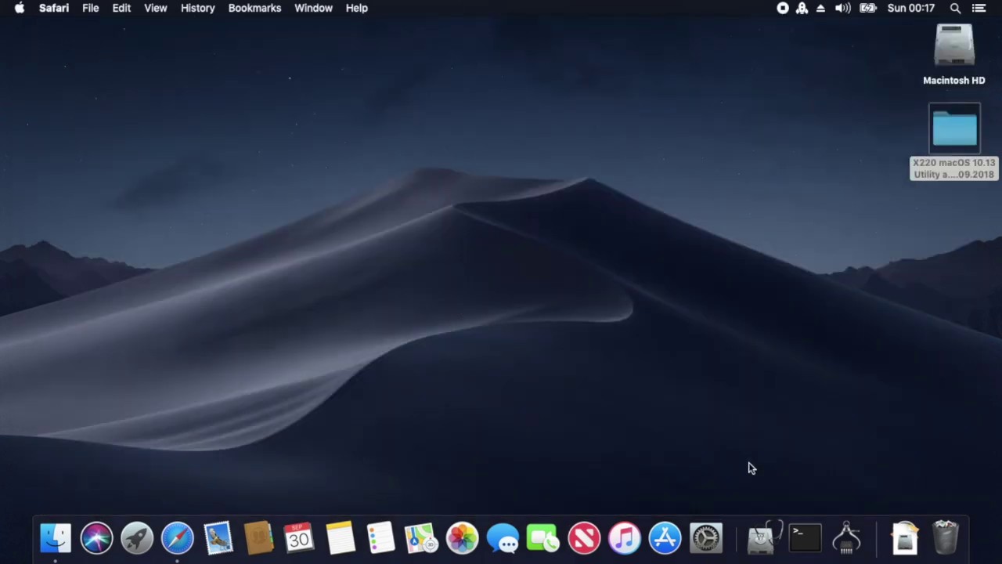
left_click(904, 539)
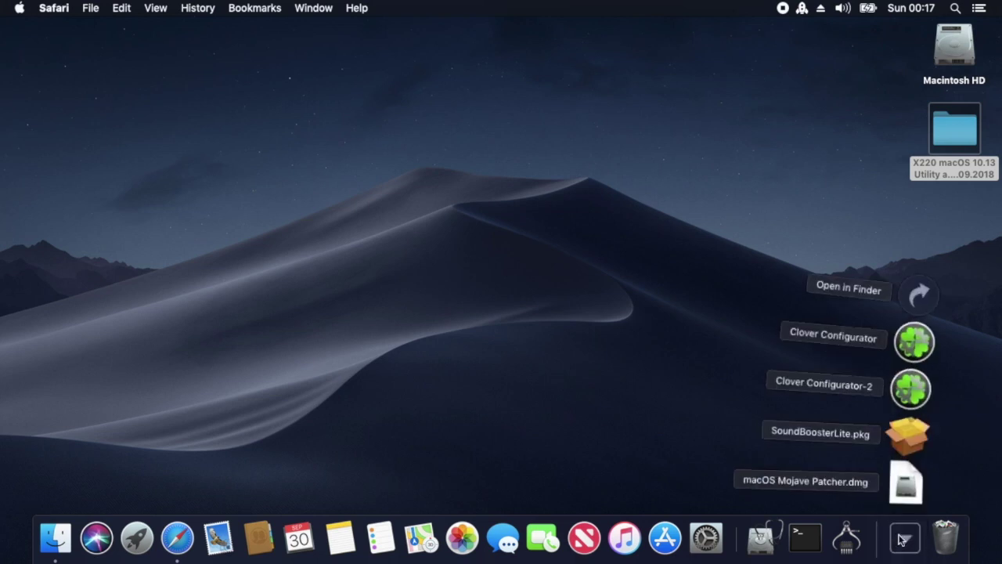
left_click(905, 495)
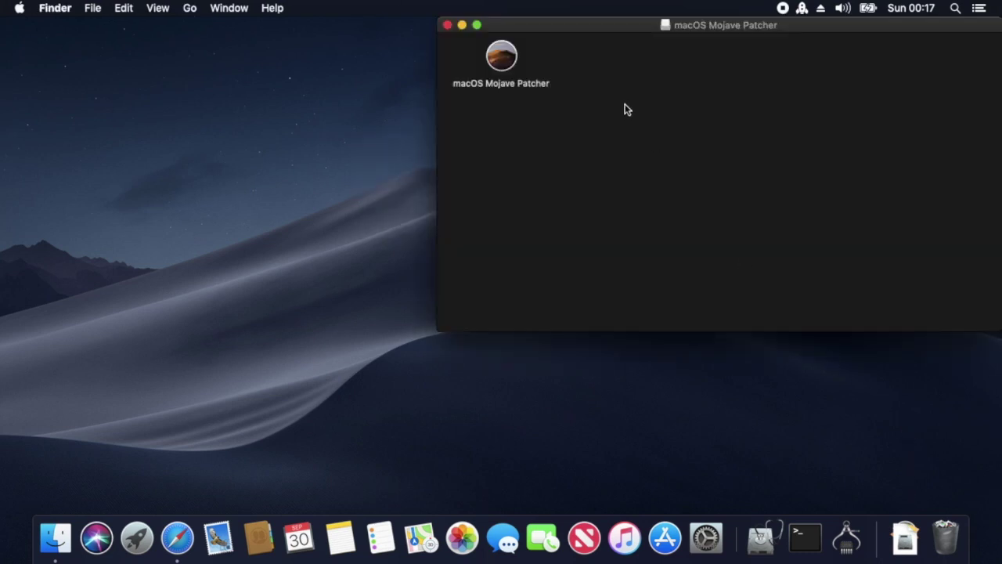
double_click(503, 57)
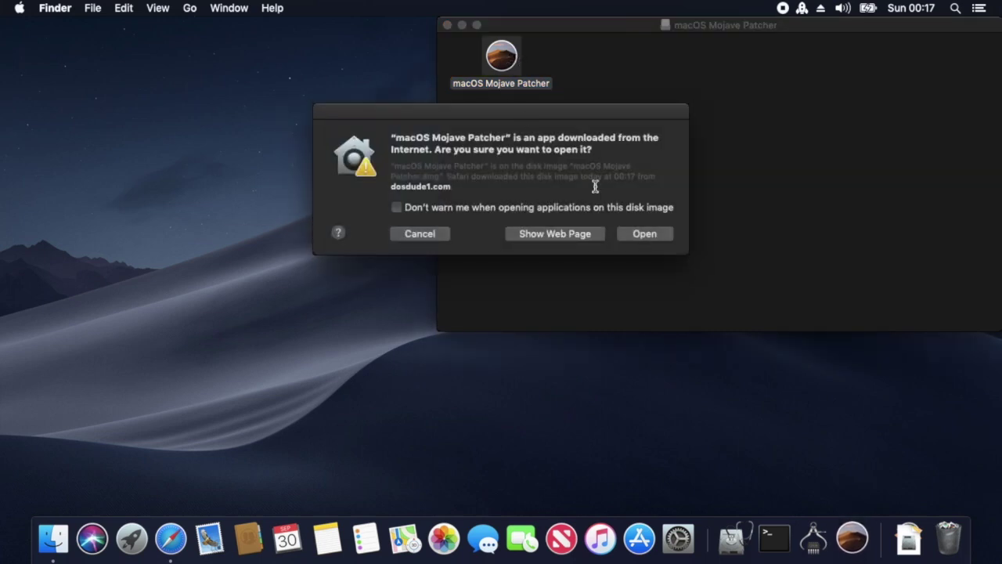
Allow the patcher to open, close the disk image window, and choose Tools > Download macOS Mojave.
left_click(644, 234)
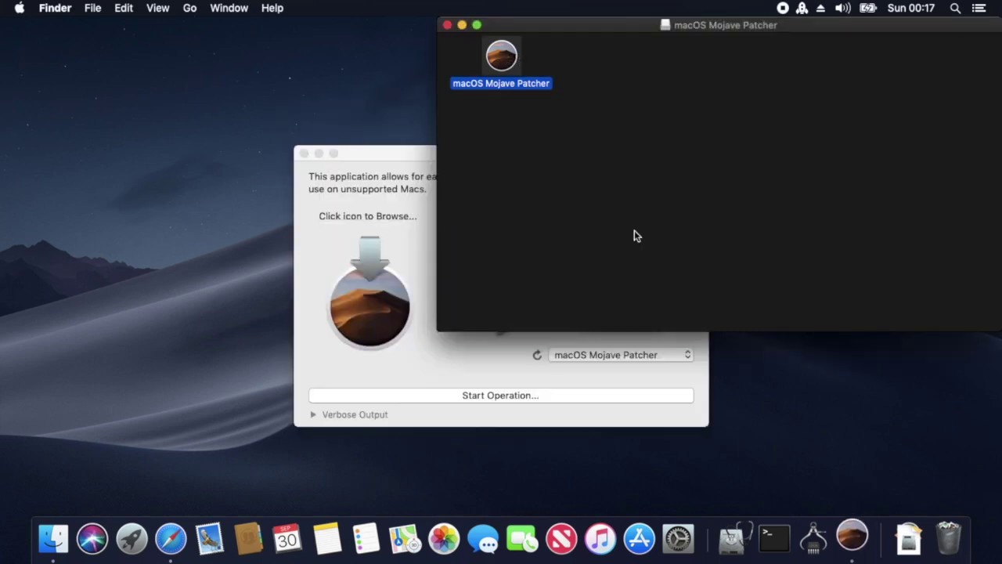
left_click(447, 27)
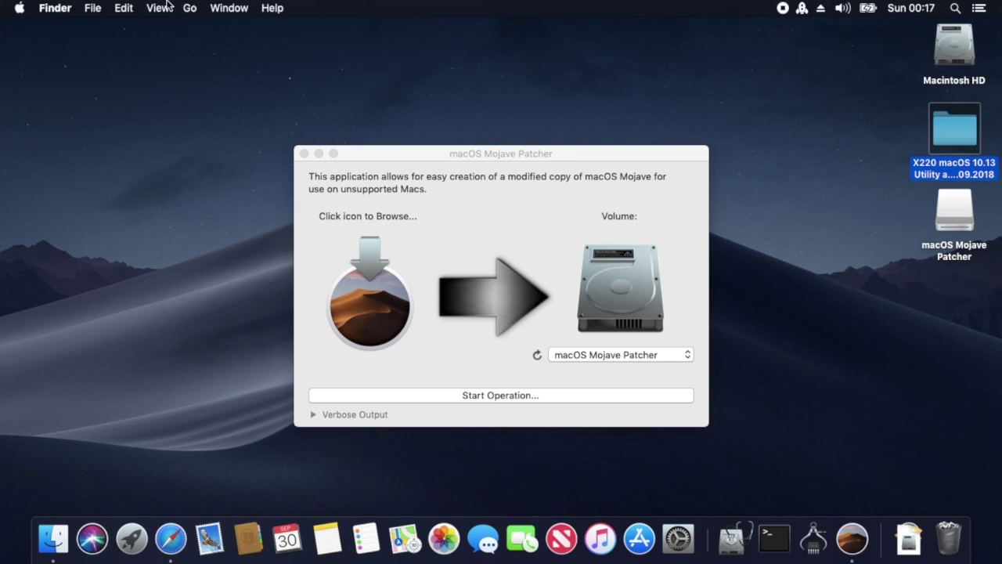
left_click(366, 159)
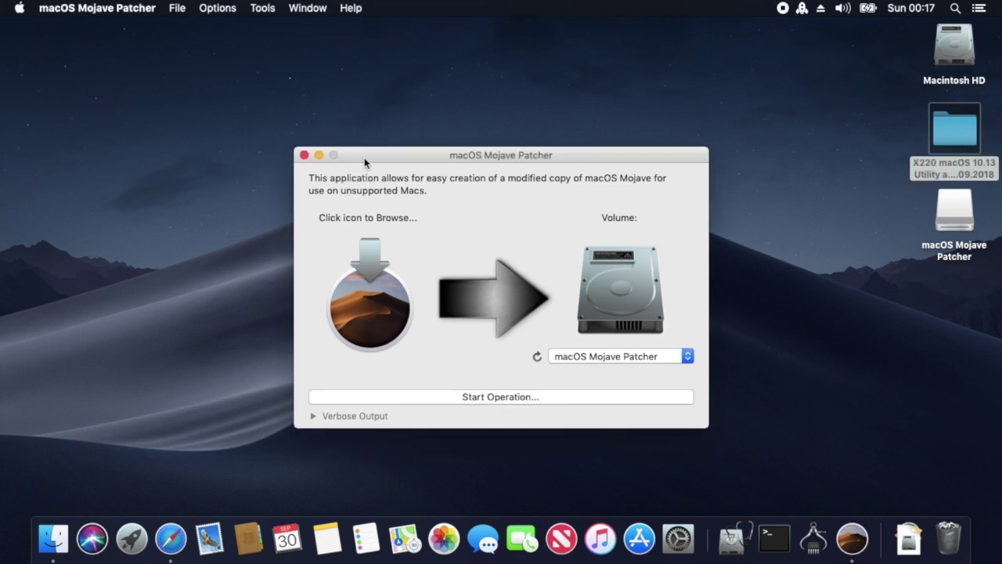
left_click(226, 8)
mouse_move(256, 10)
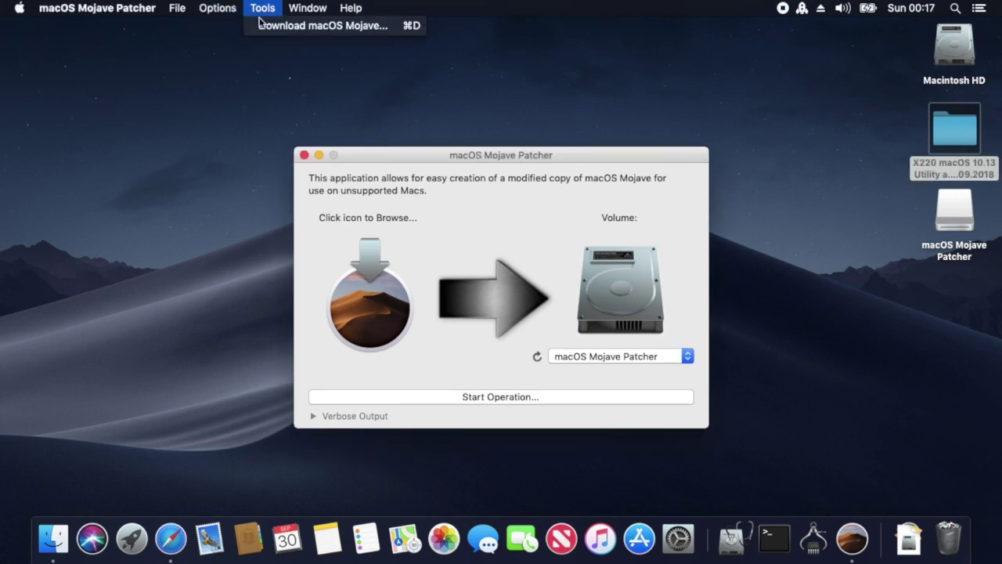
left_click(267, 27)
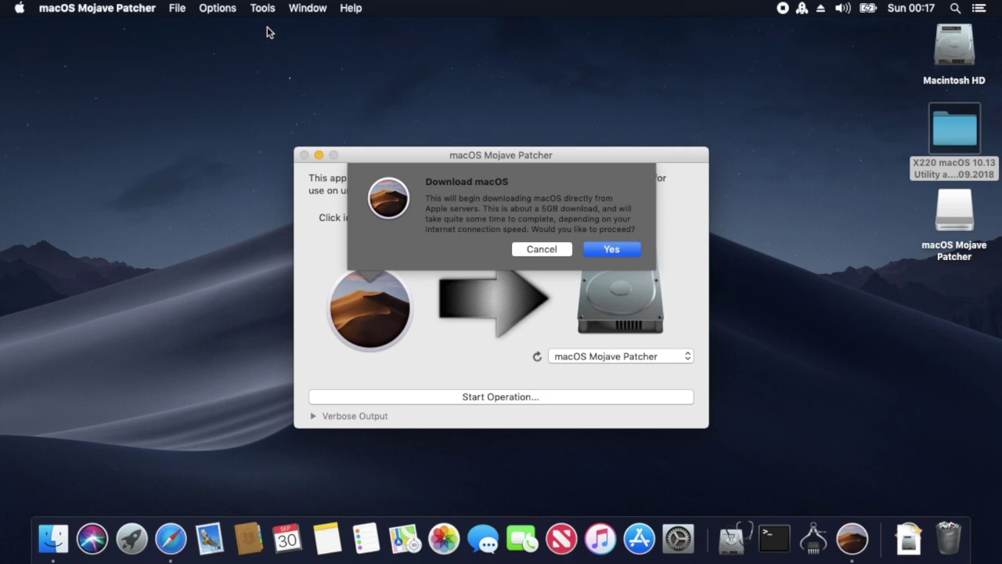
Accept the roughly 5GB Mojave download and save it to the Downloads folder.
left_click(611, 249)
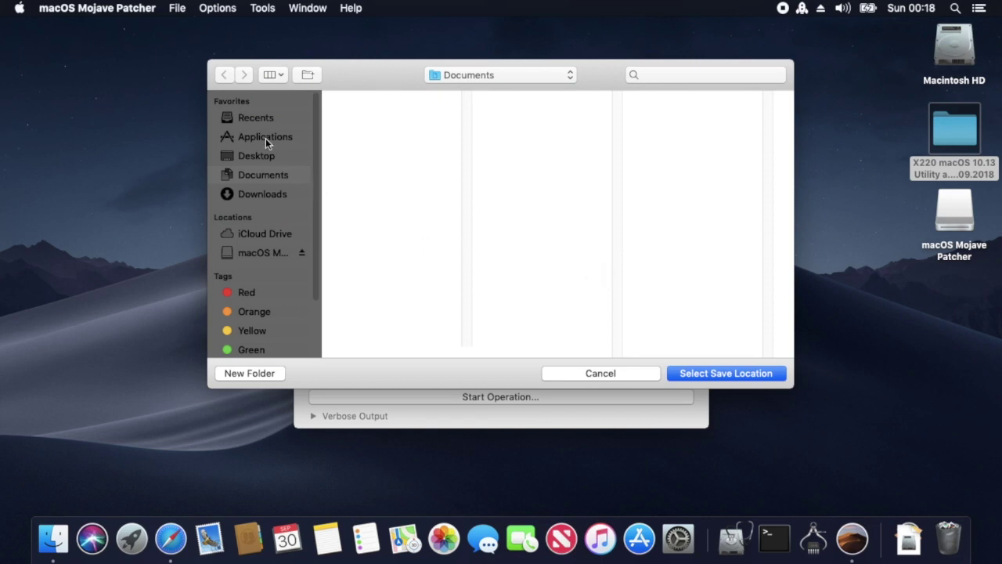
left_click(256, 196)
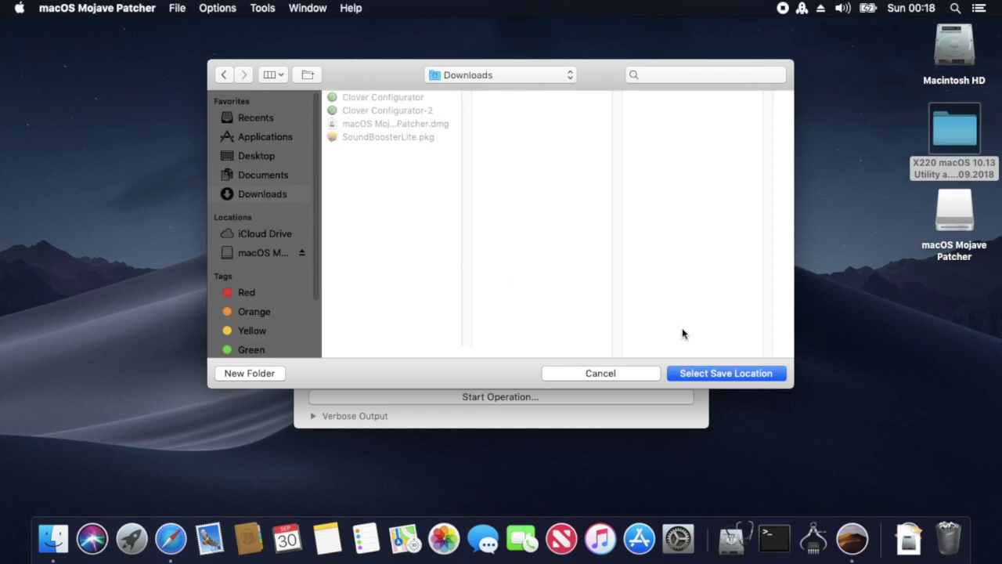
left_click(711, 376)
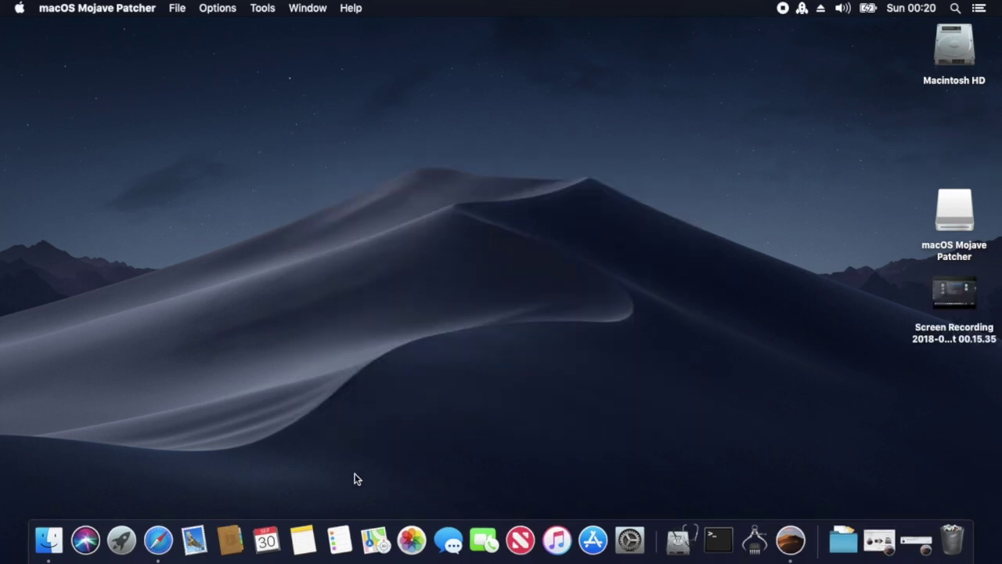
left_click(159, 541)
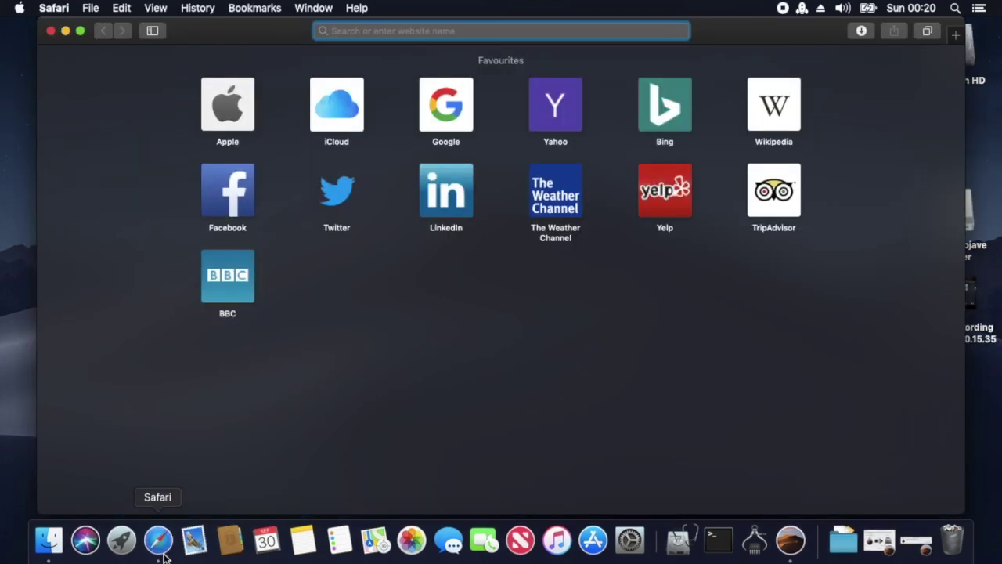
type("o")
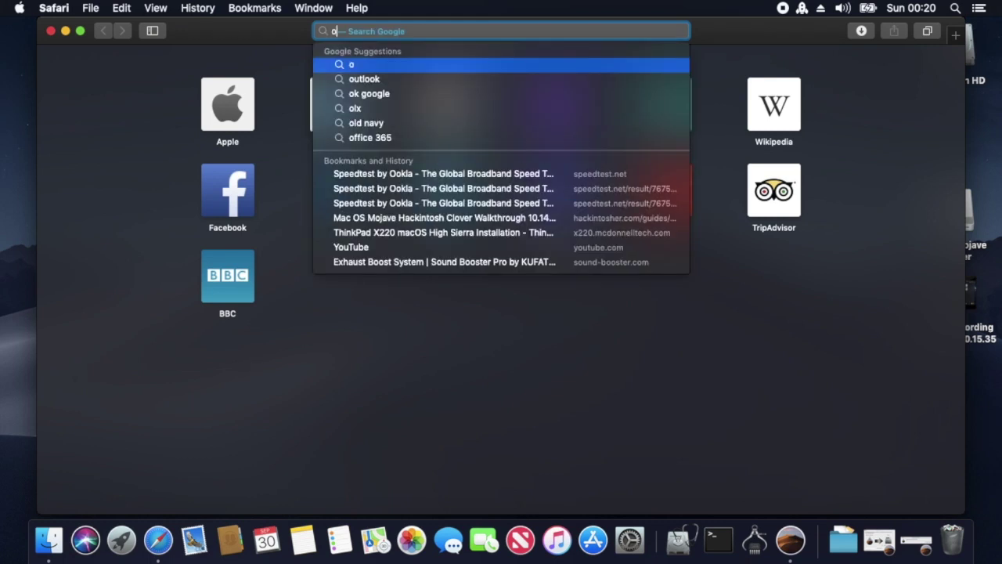
key("BackSpace")
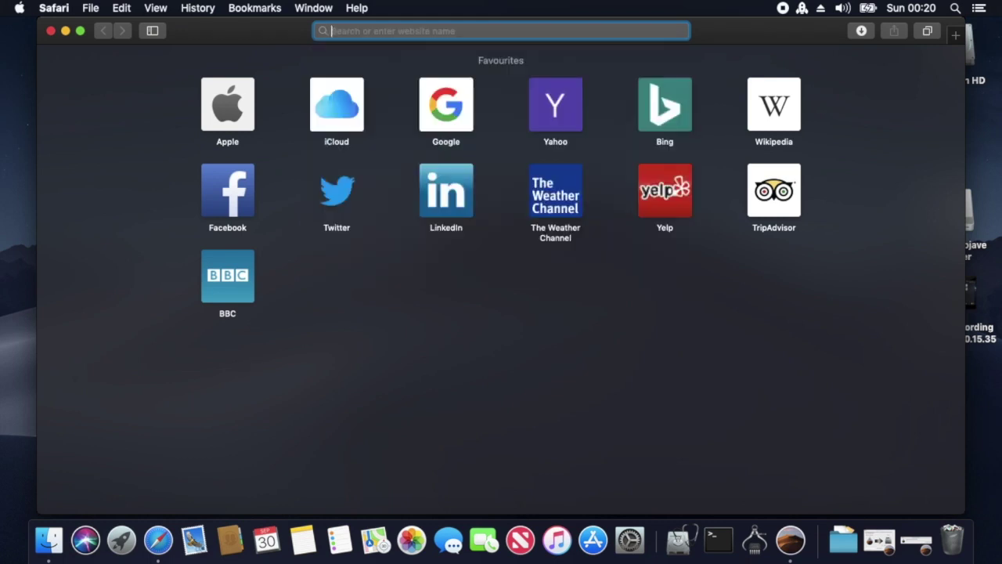
type("x220.mcdonnelltech.com")
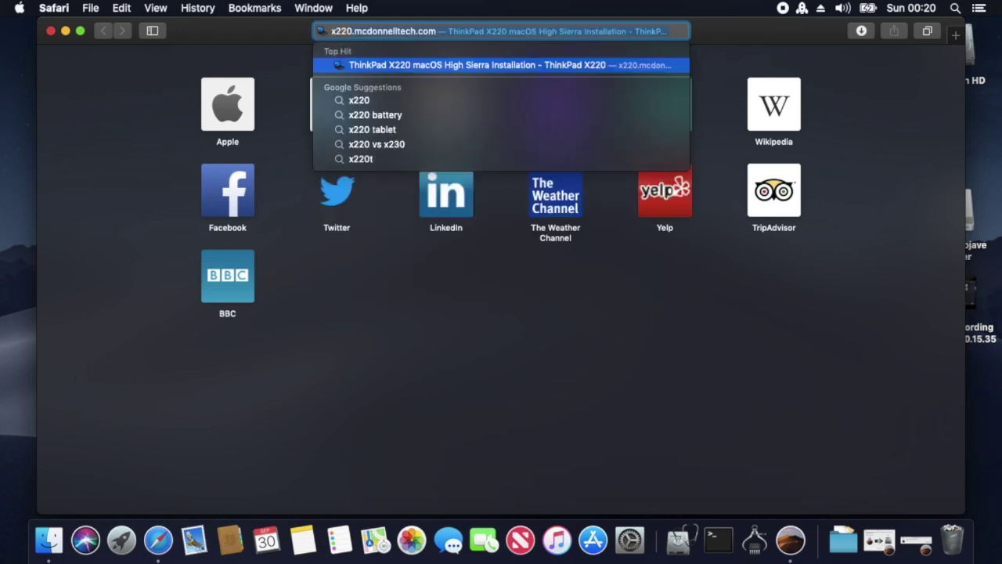
key("Return")
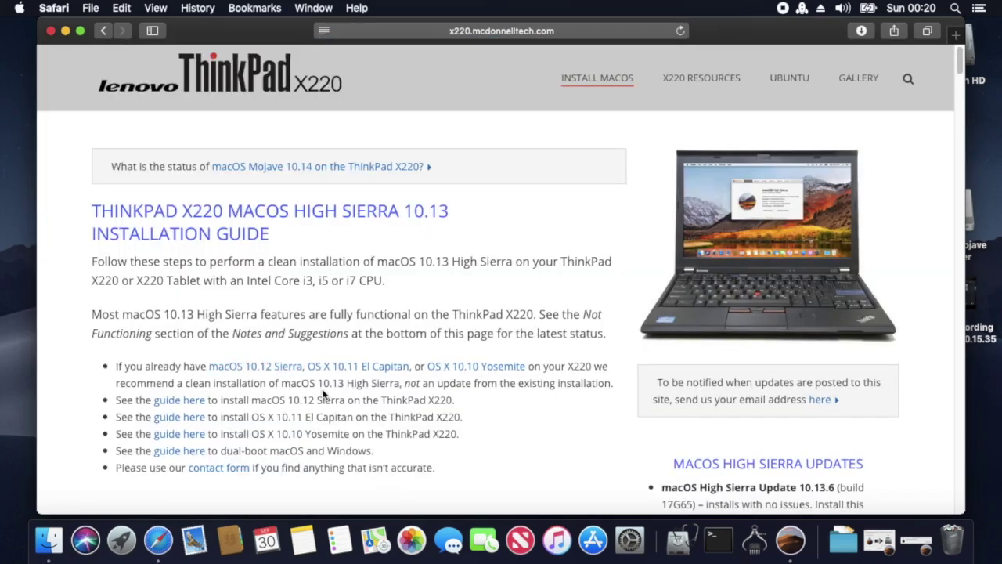
scroll(322, 388, "down", 10)
scroll(321, 389, "up", 1)
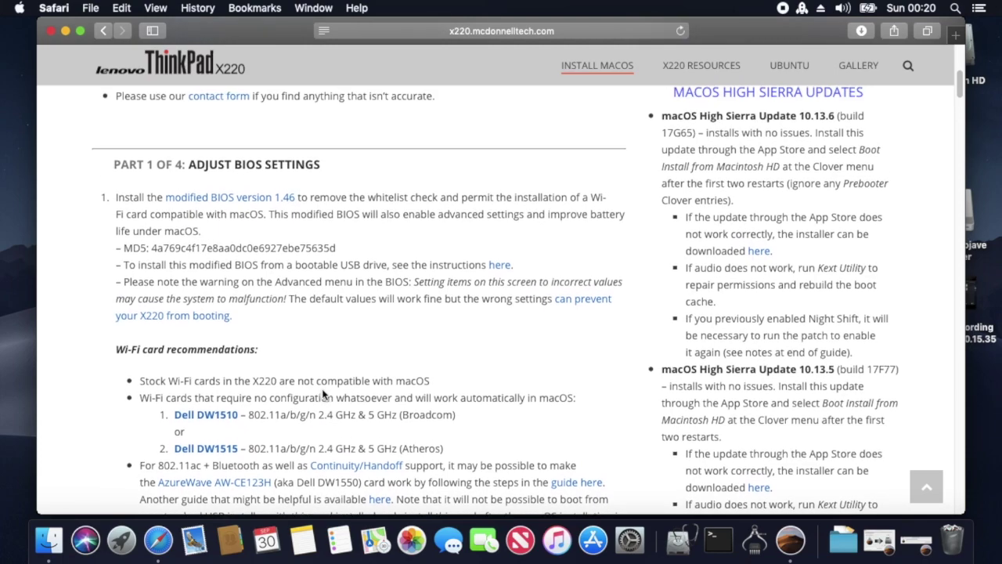
scroll(322, 392, "down", 3)
scroll(322, 395, "down", 4)
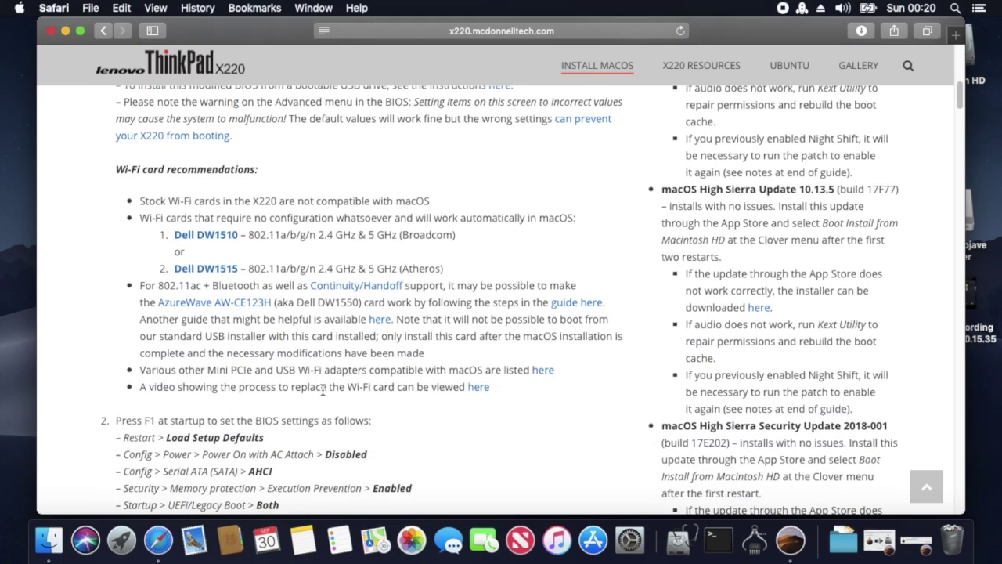
scroll(322, 394, "down", 4)
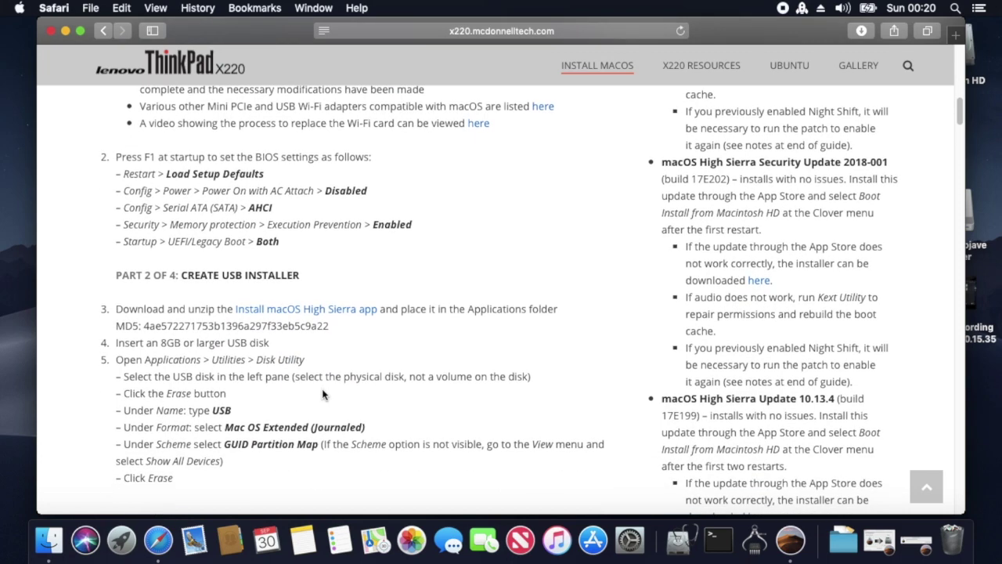
scroll(321, 391, "down", 1)
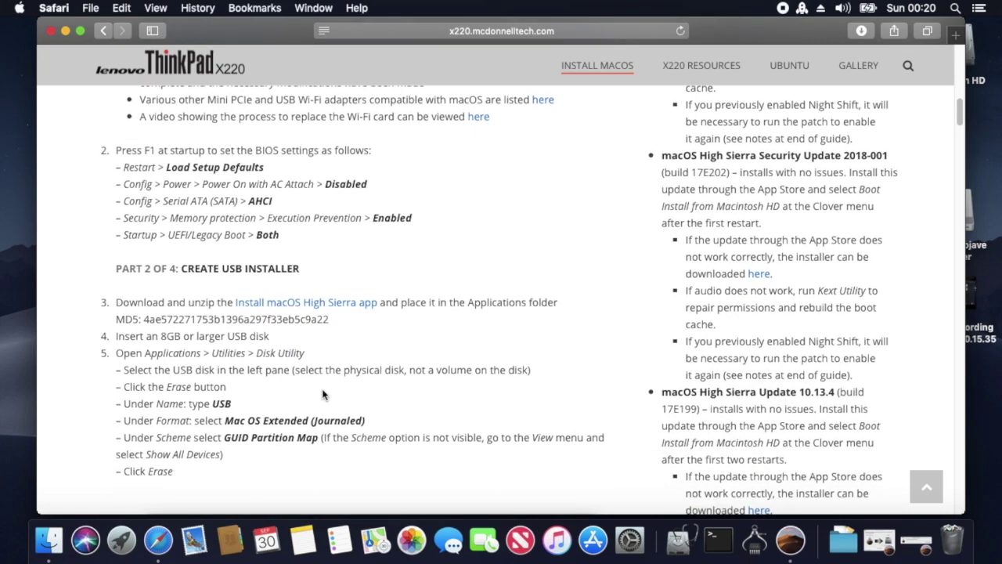
scroll(321, 393, "down", 2)
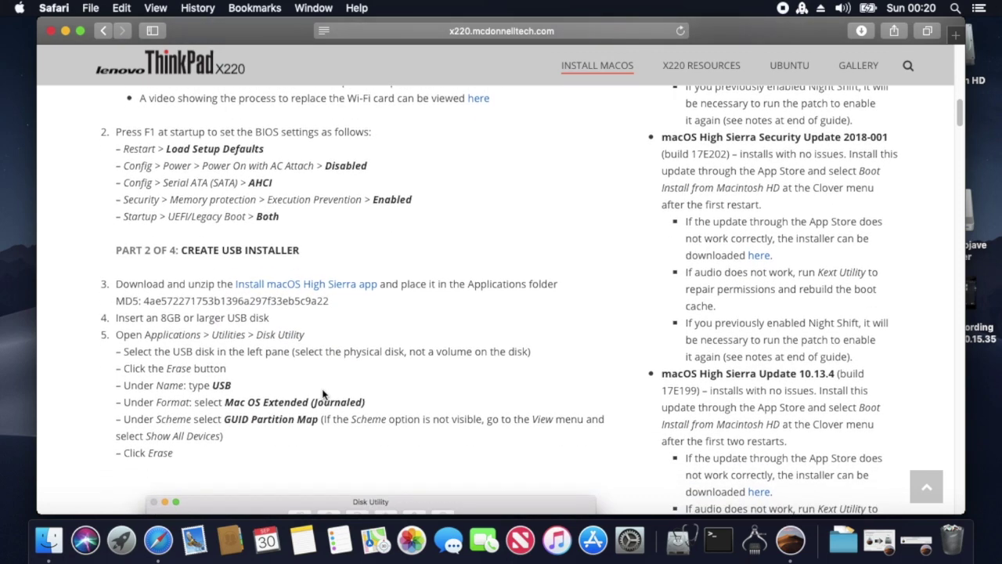
scroll(322, 391, "down", 15)
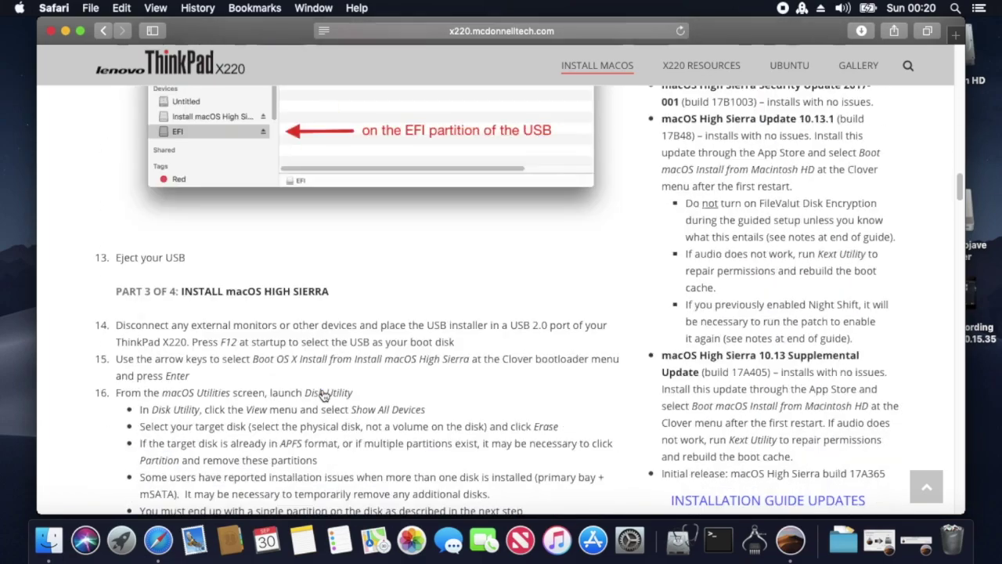
scroll(322, 391, "up", 4)
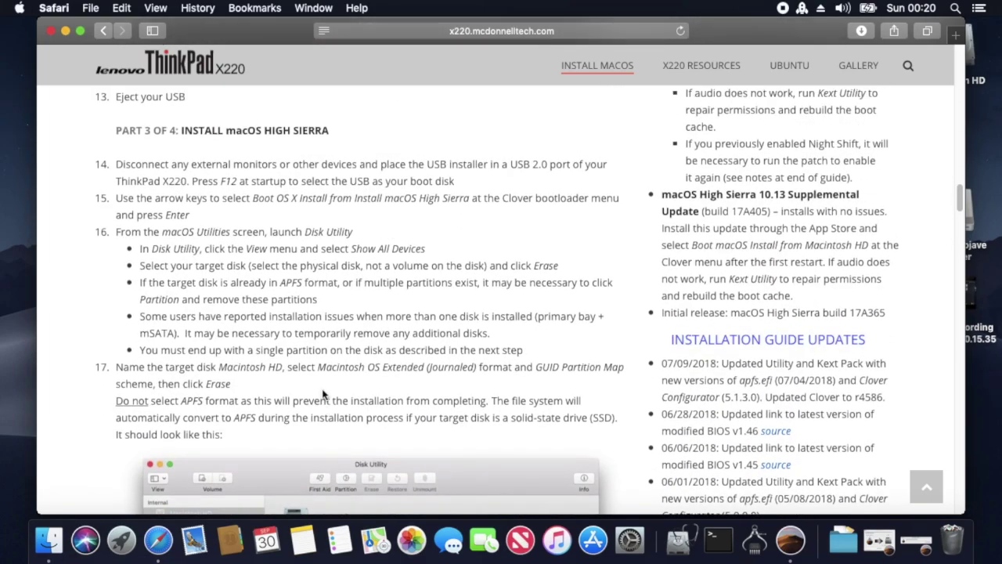
scroll(322, 393, "down", 15)
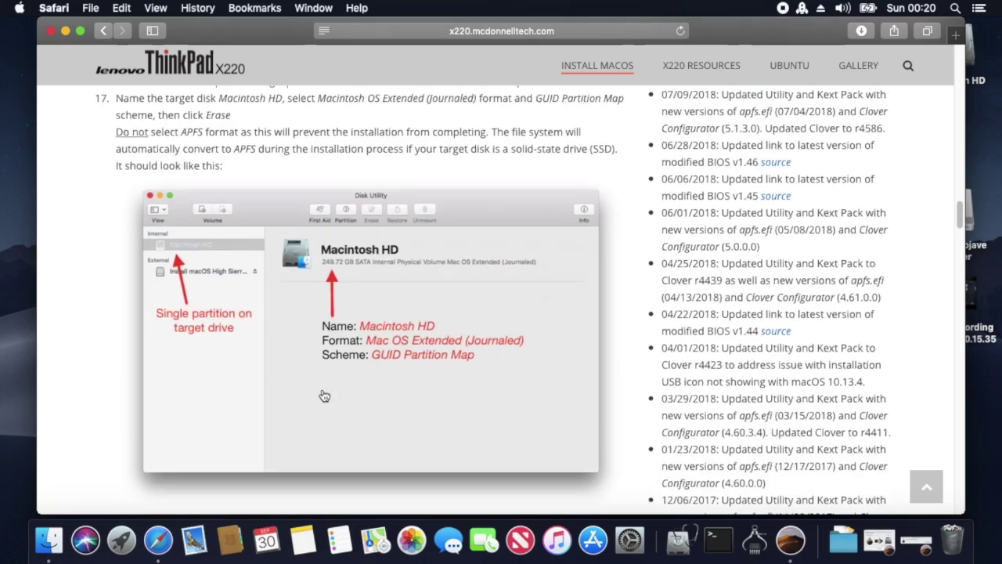
scroll(324, 395, "down", 20)
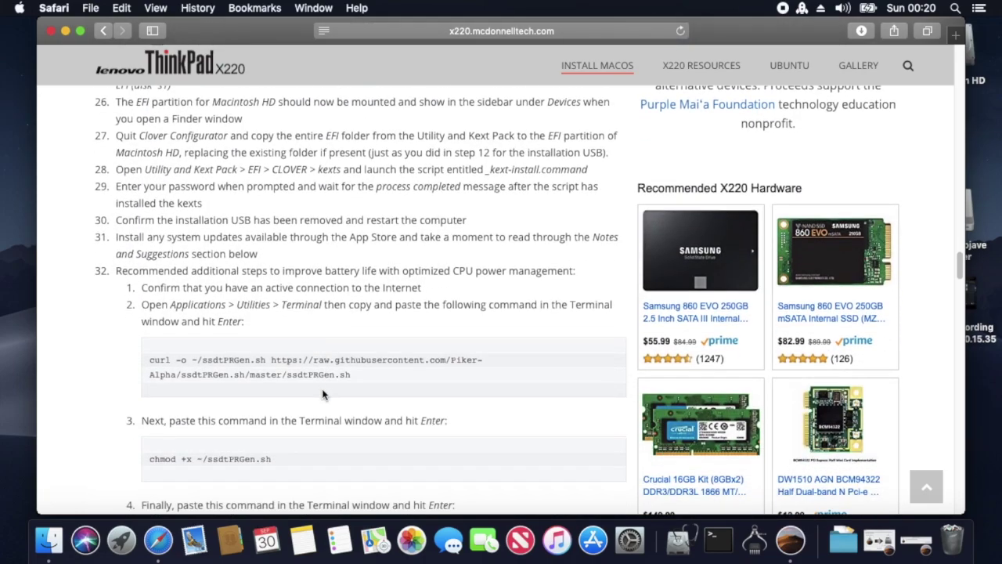
scroll(322, 389, "down", 5)
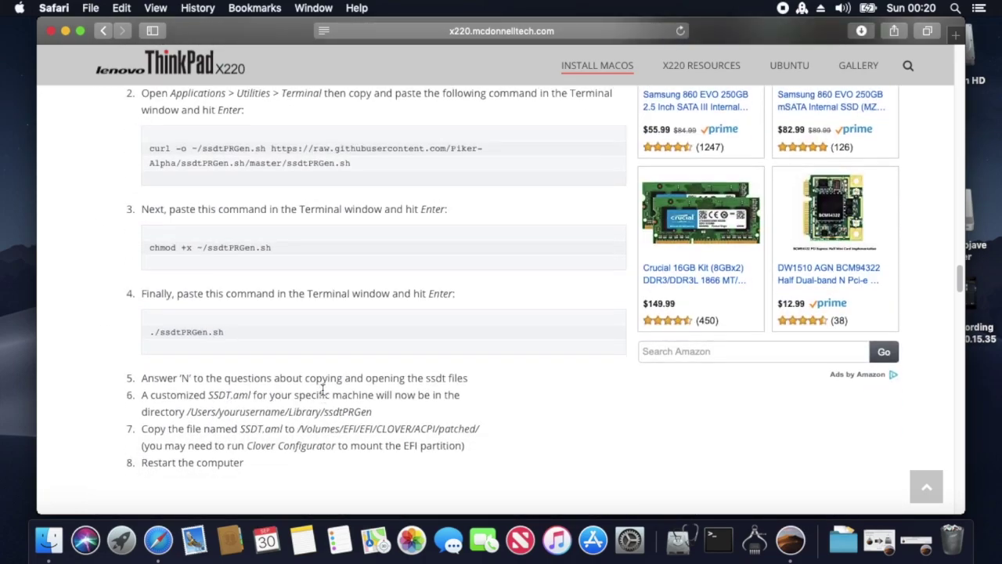
scroll(322, 388, "up", 20)
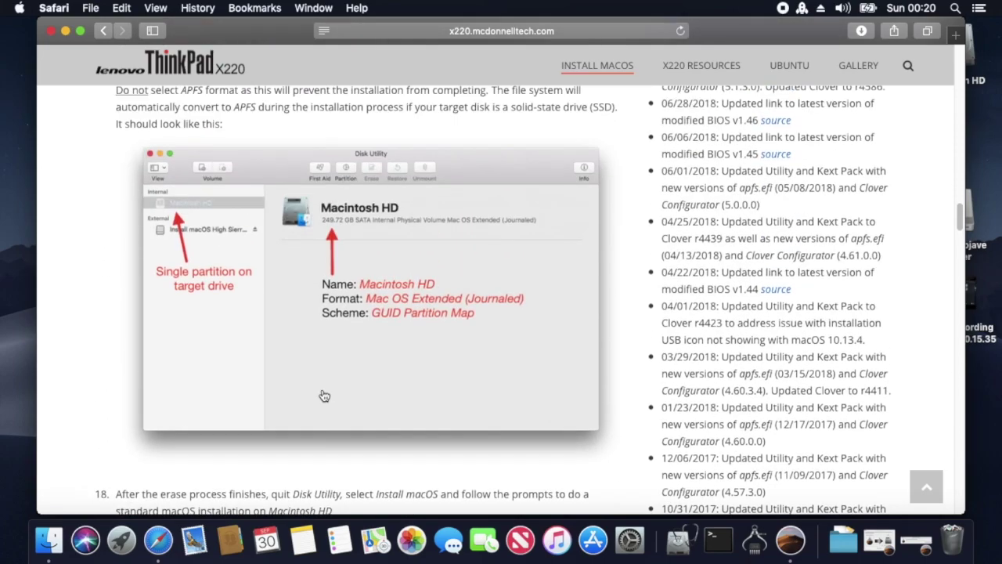
scroll(324, 395, "up", 4)
scroll(324, 395, "down", 20)
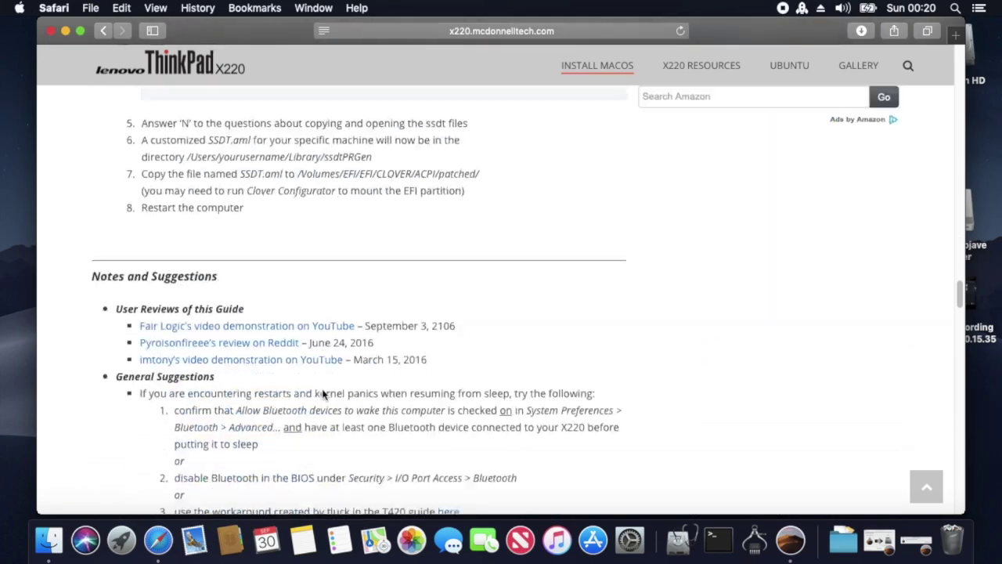
scroll(321, 394, "down", 3)
scroll(322, 394, "down", 8)
scroll(322, 394, "up", 5)
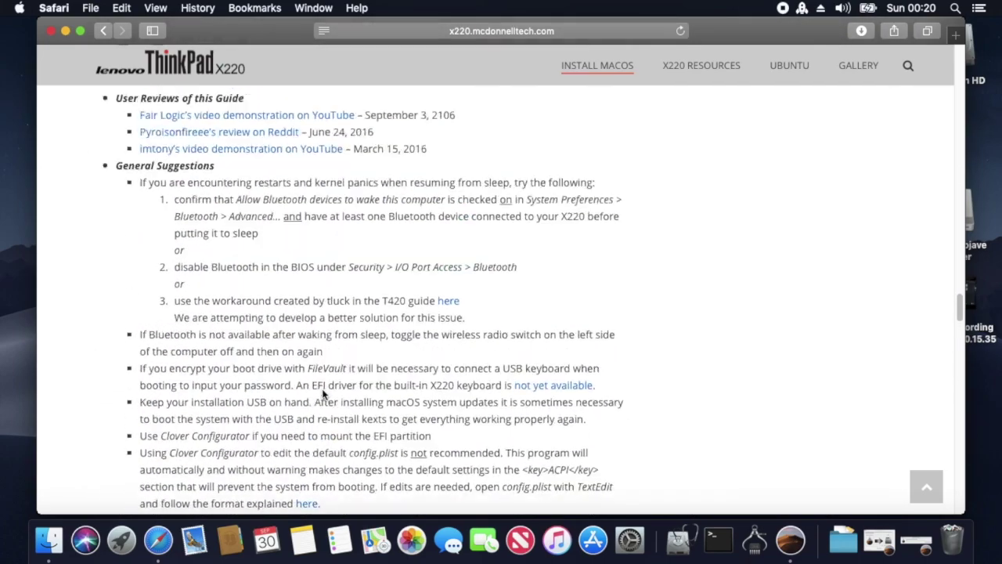
scroll(322, 389, "up", 15)
scroll(321, 388, "down", 1)
scroll(322, 388, "up", 4)
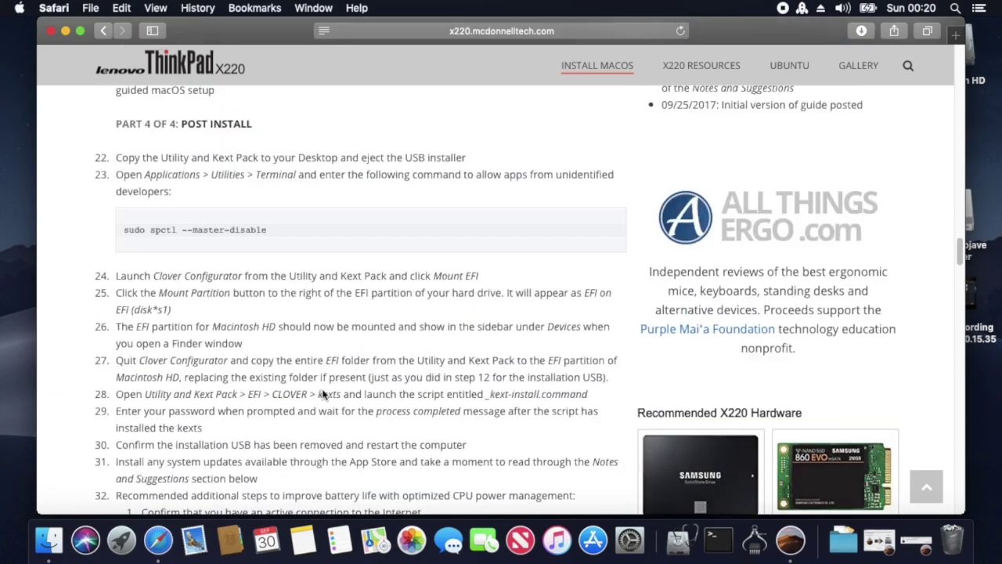
scroll(322, 394, "up", 10)
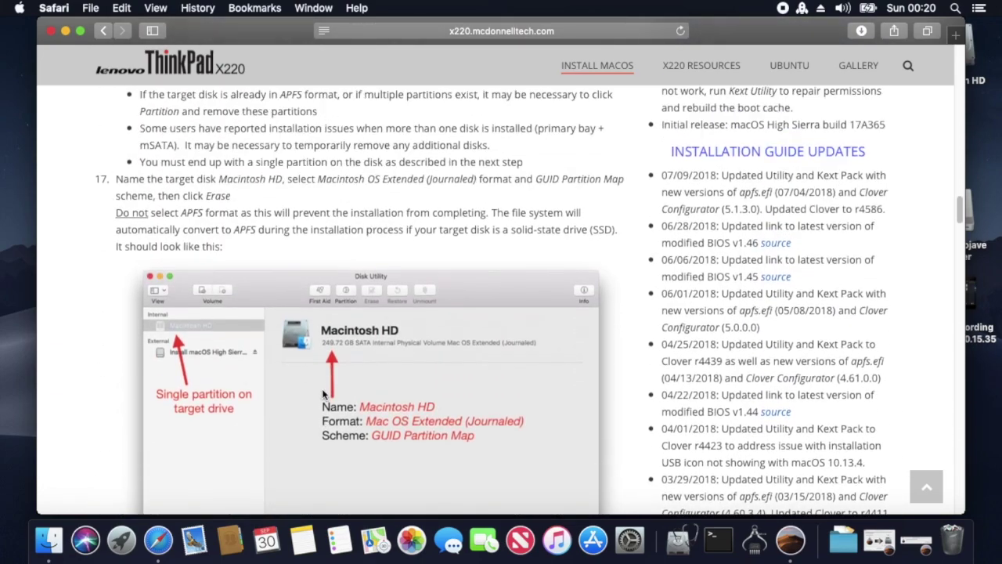
scroll(322, 394, "up", 8)
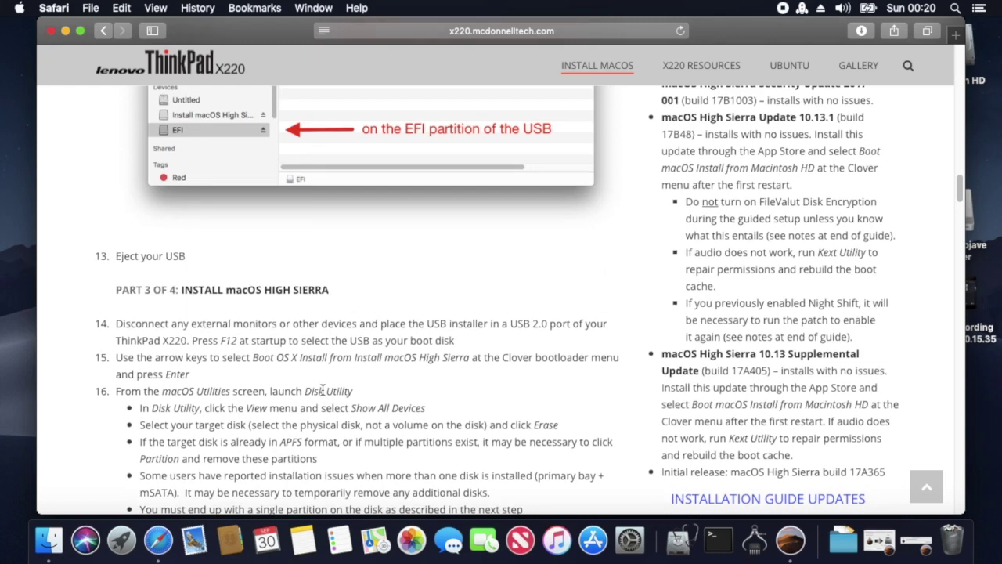
scroll(322, 389, "up", 8)
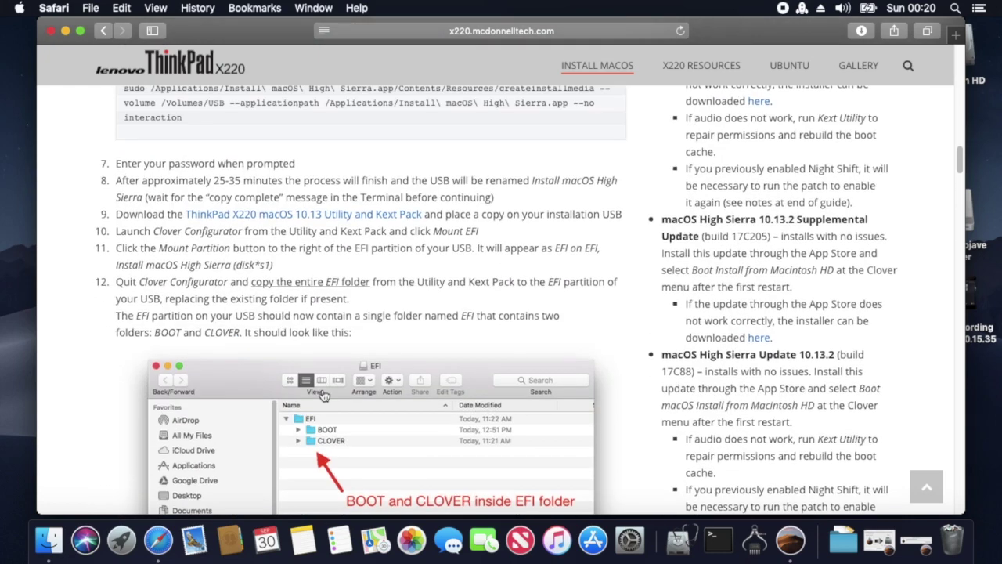
Download the ThinkPad X220 macOS 10.13 Utility and Kext Pack, check progress, then close the guide window.
left_click(302, 221)
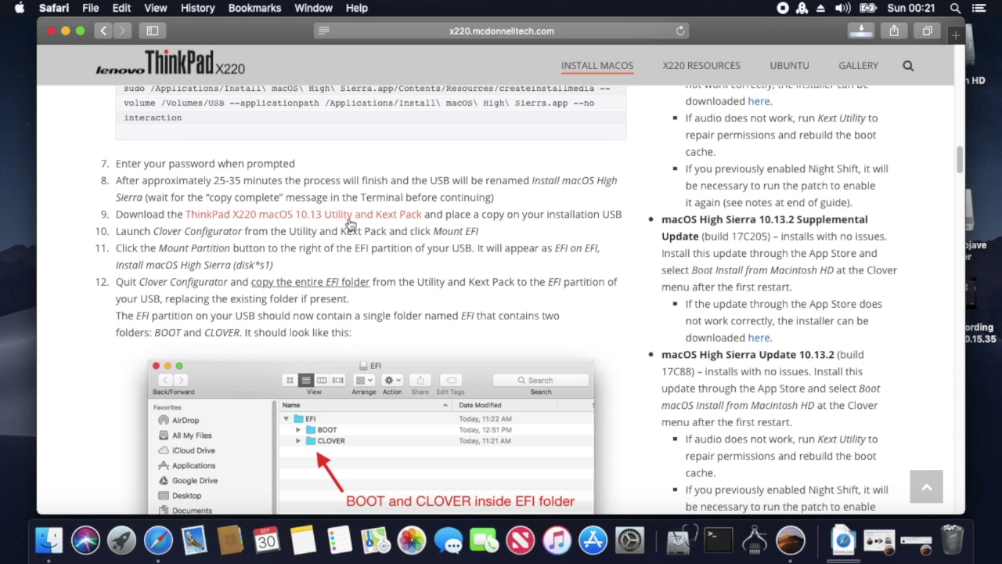
left_click(861, 32)
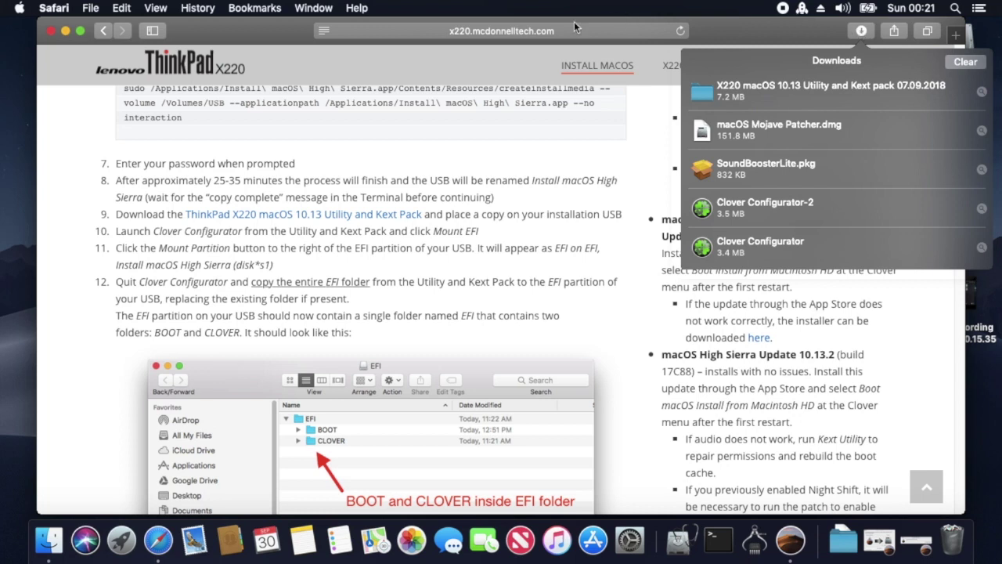
left_click(52, 32)
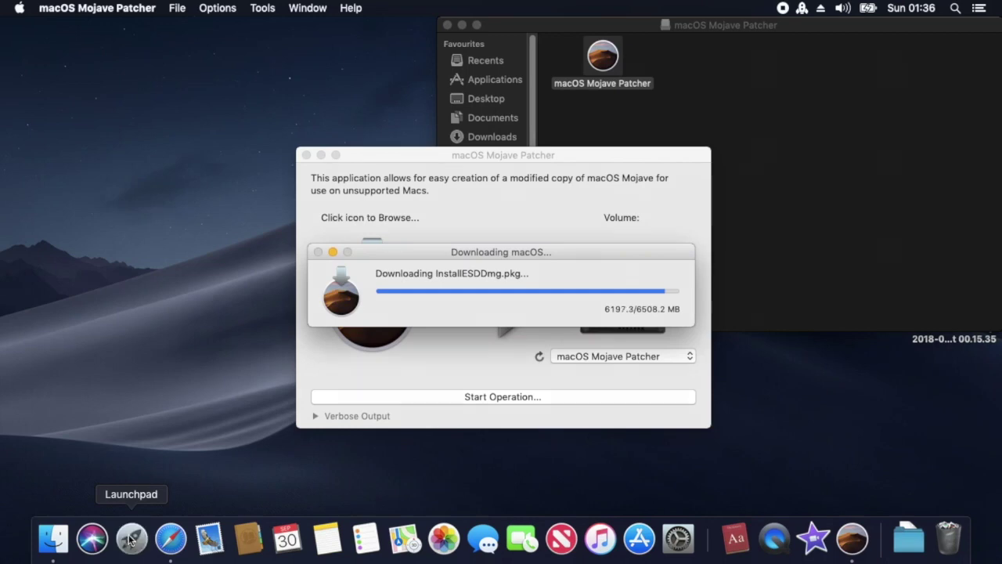
Launch Disk Utility from Launchpad's Other folder.
left_click(131, 539)
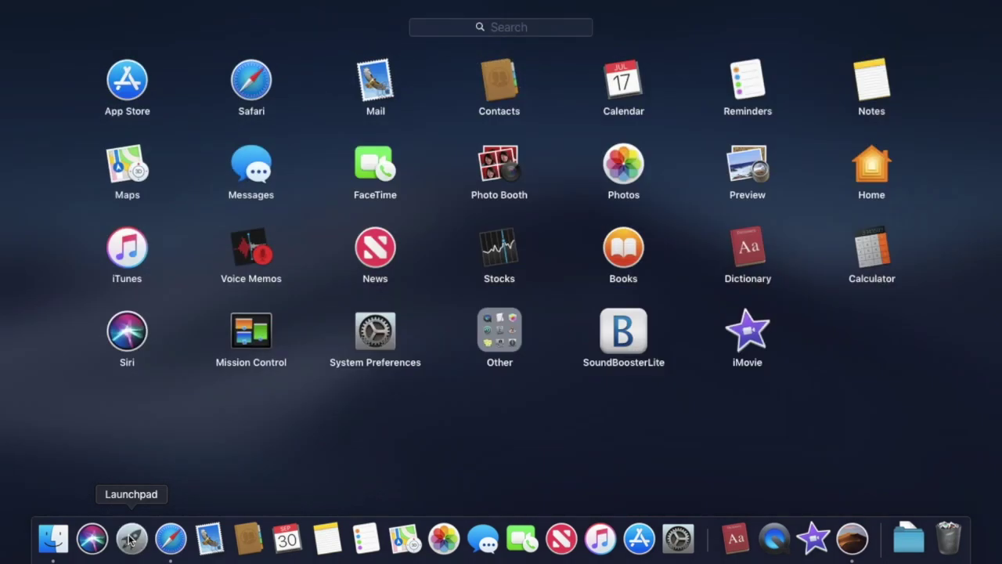
left_click(495, 337)
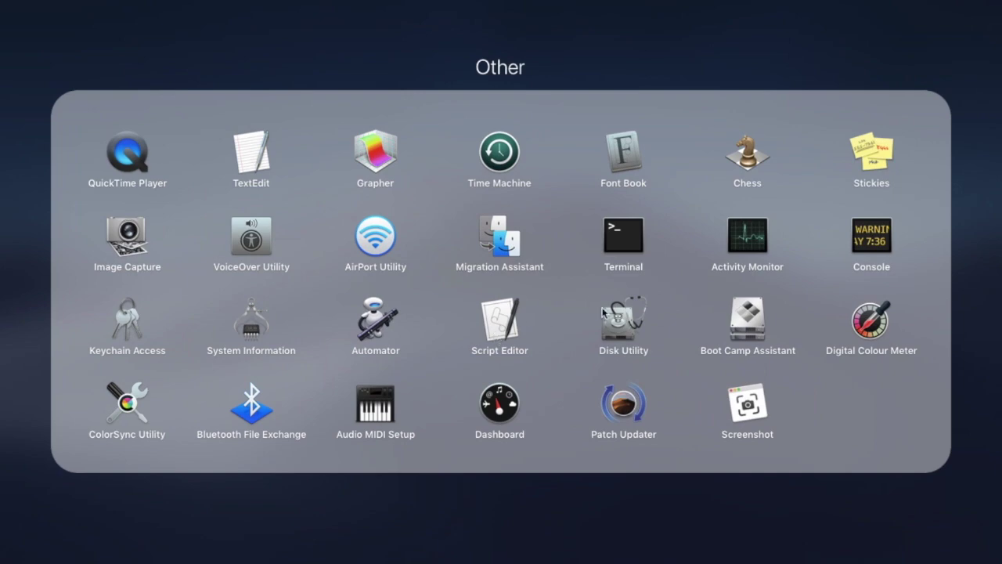
left_click(618, 329)
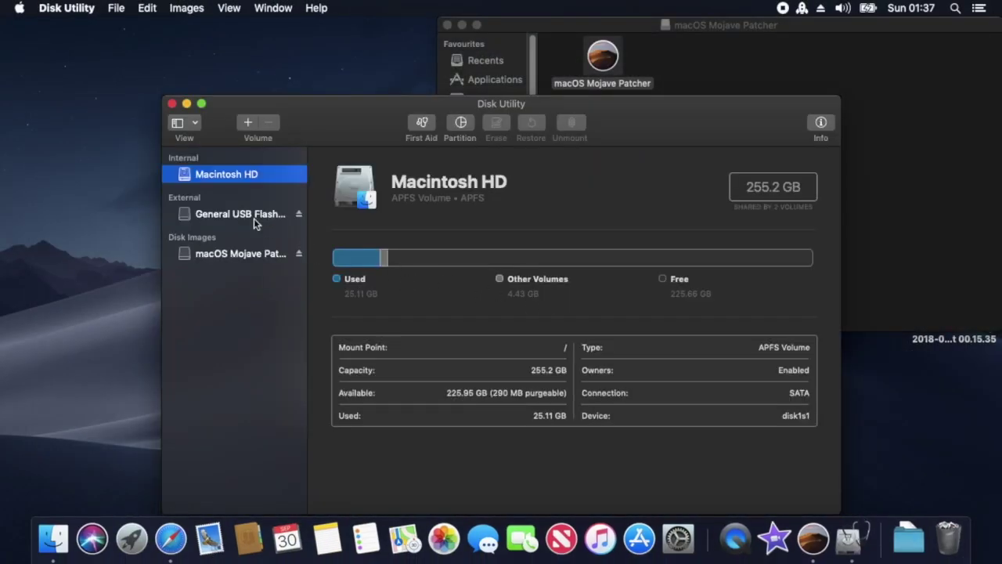
Erase the USB flash disk as 'USB', Mac OS Extended (Journaled) with GUID Partition Map.
left_click(254, 223)
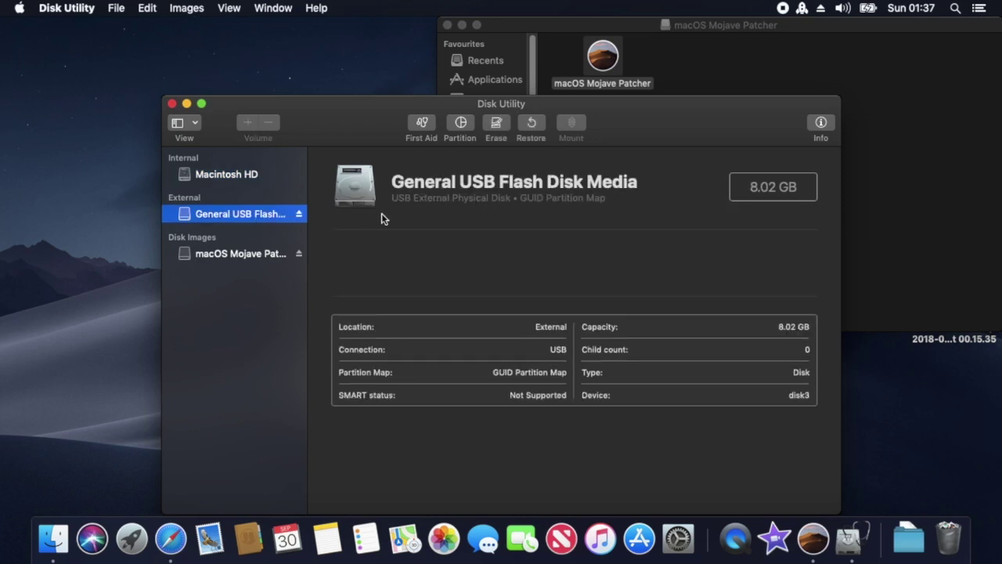
left_click(494, 127)
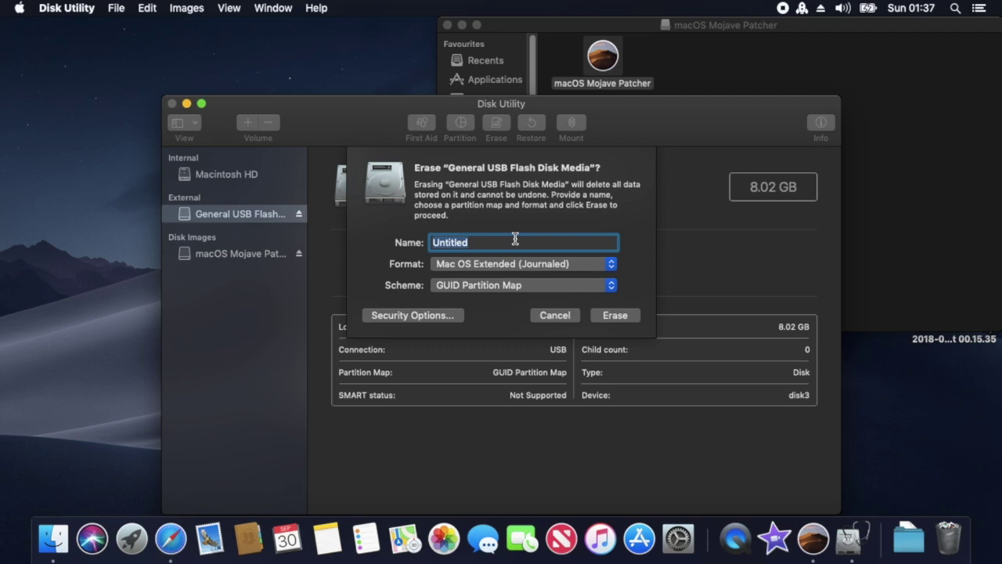
type("USB")
left_click(602, 314)
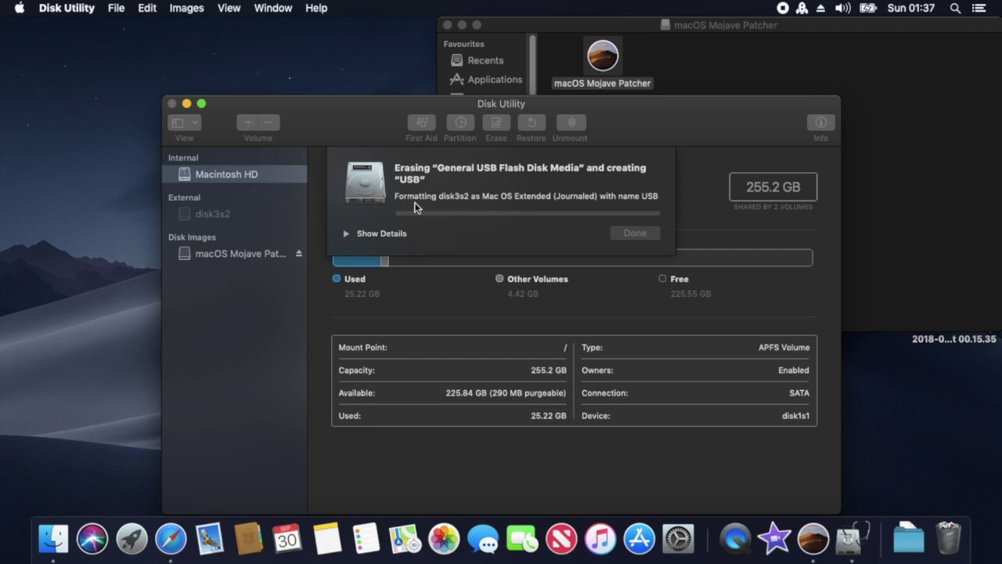
left_click(347, 238)
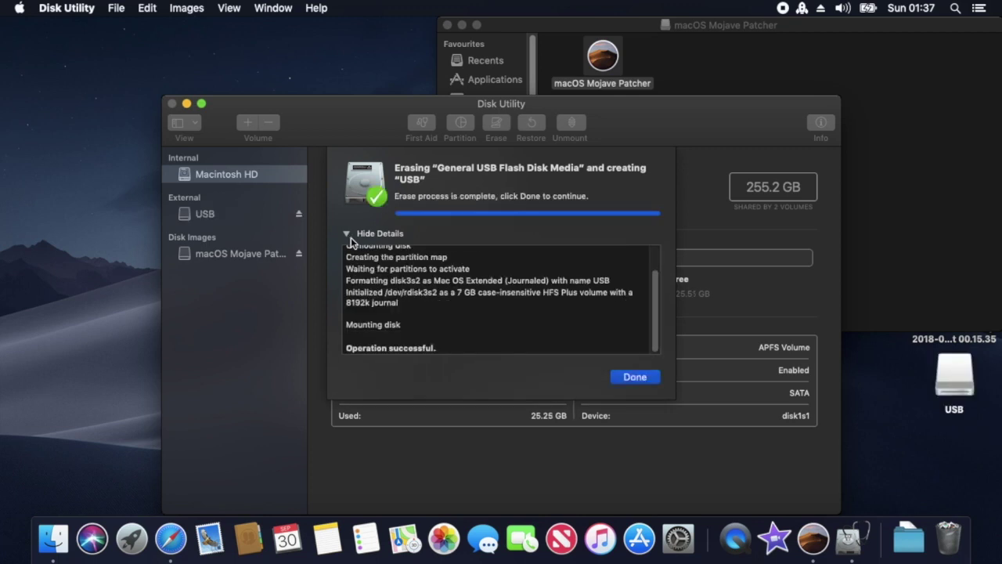
left_click(636, 380)
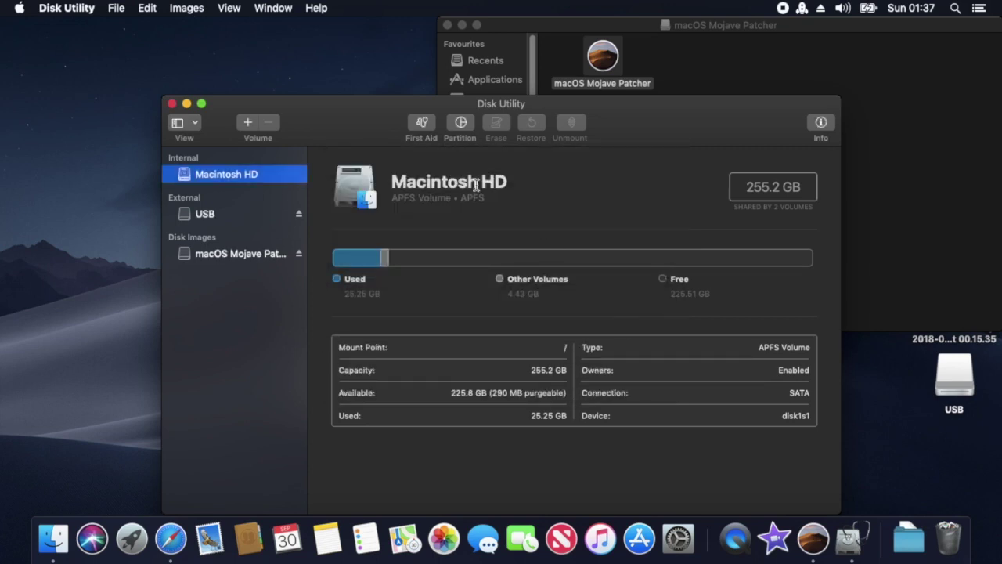
Close Disk Utility and take a full-screen screenshot while the Mojave download completes.
left_click(171, 103)
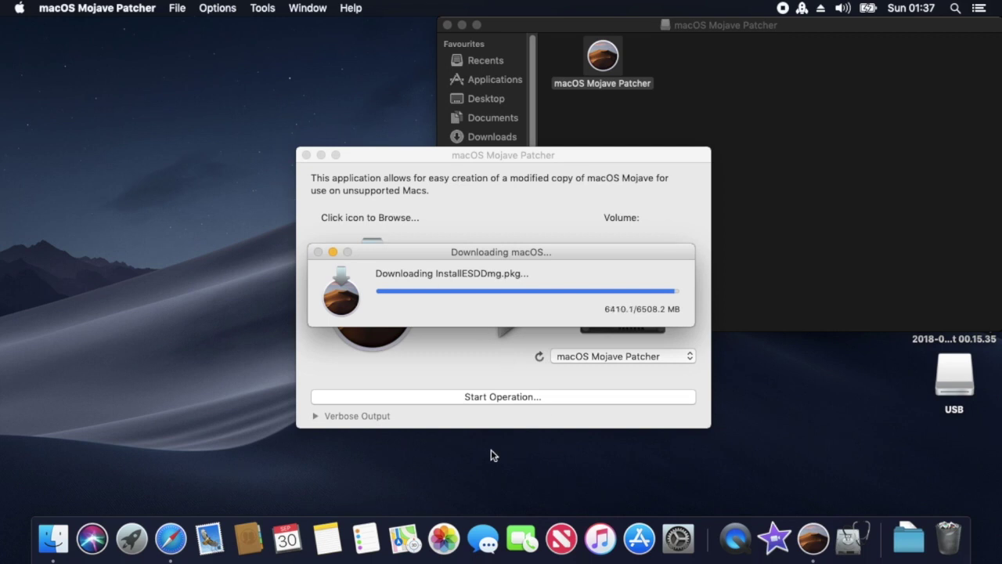
key("super+shift+5")
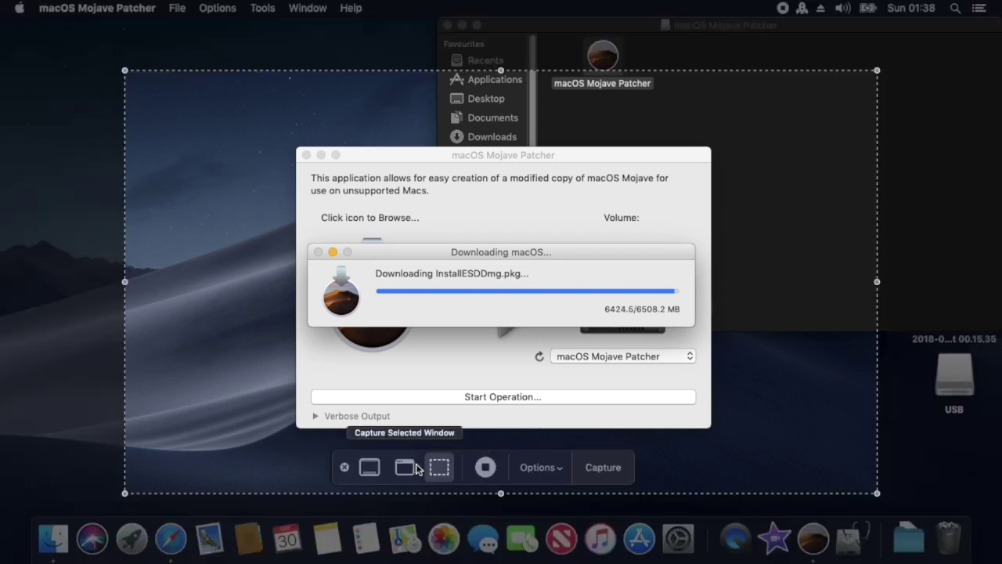
left_click(535, 480)
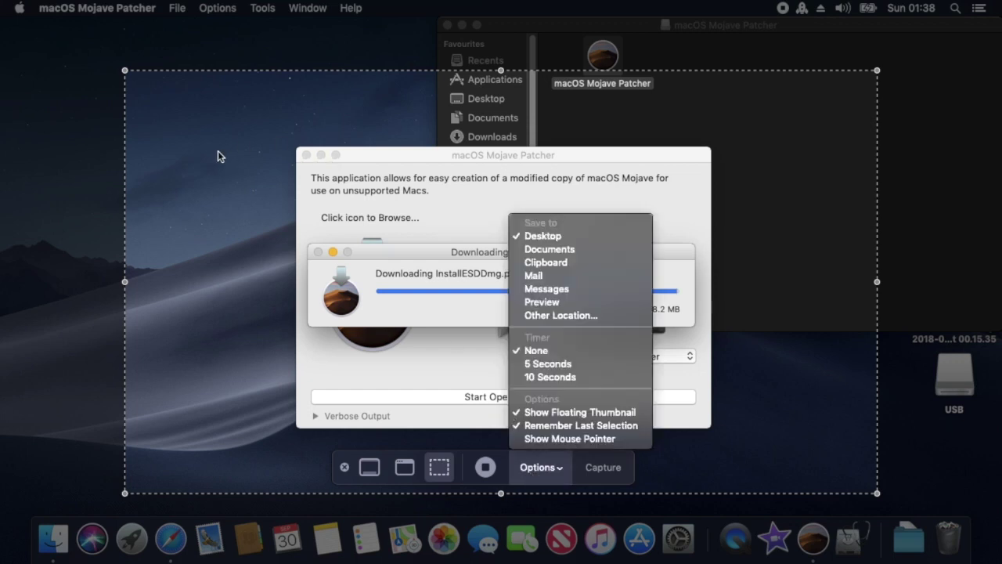
left_click(70, 165)
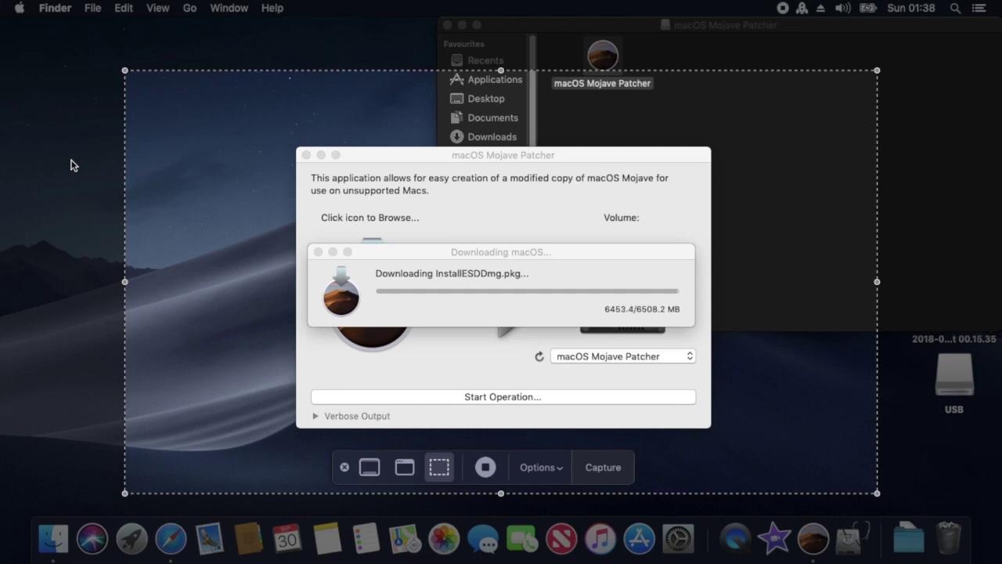
key("Escape")
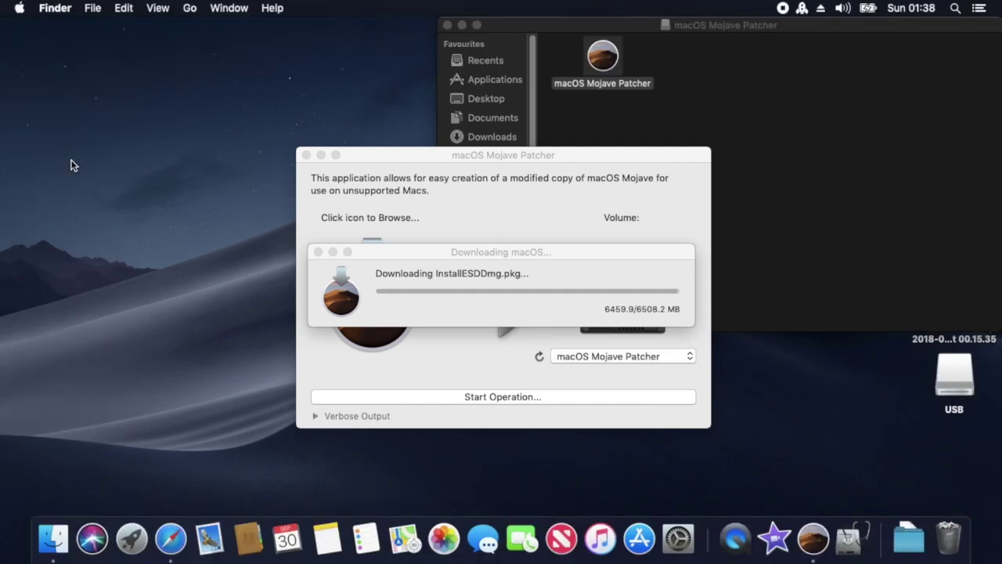
key("super+shift+5")
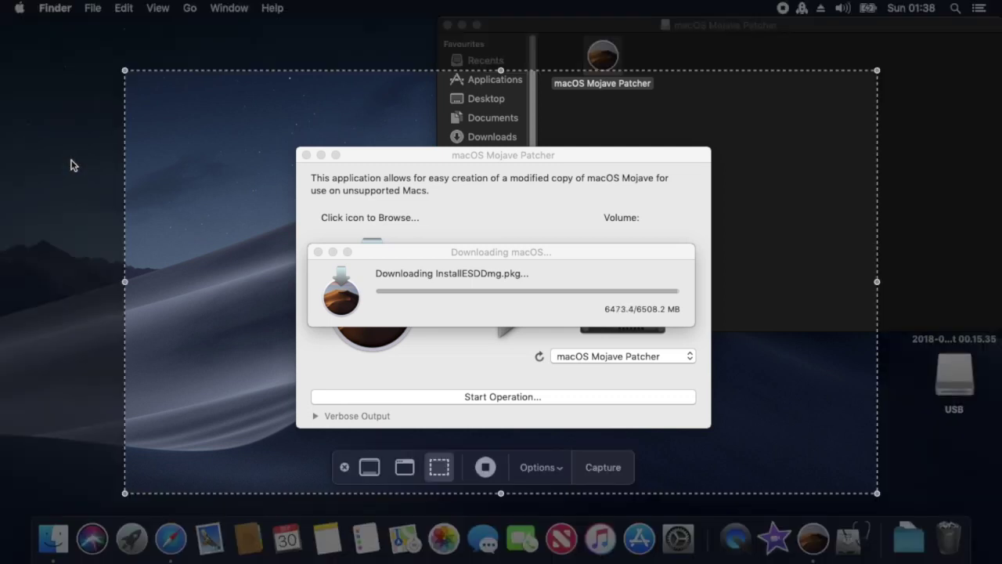
left_click(370, 469)
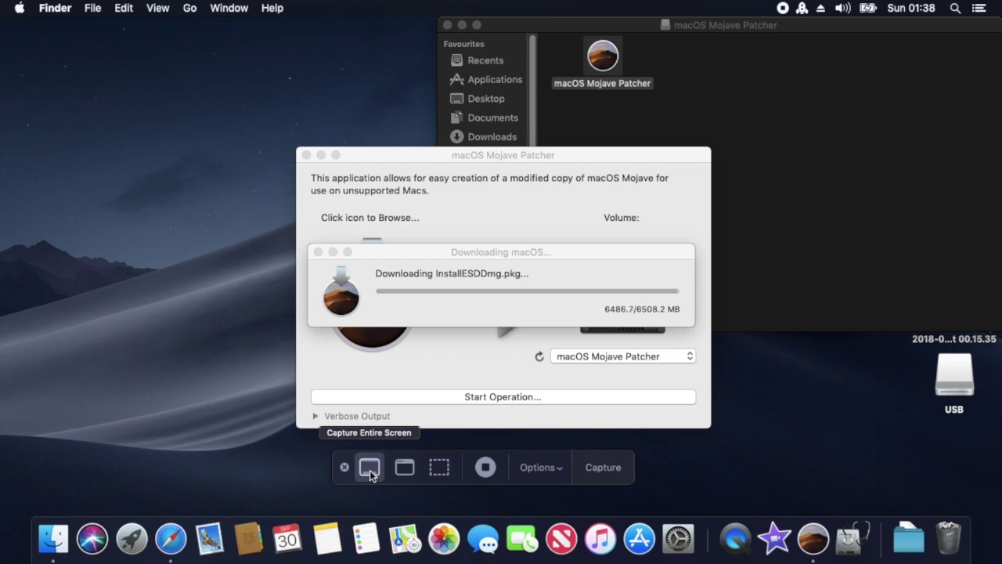
left_click(589, 472)
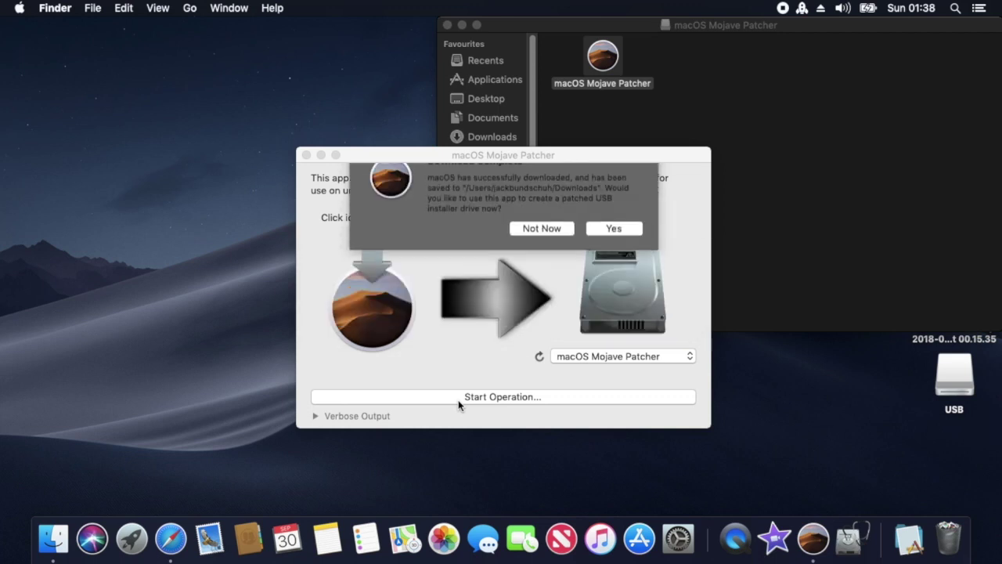
Accept creating a patched USB installer and acknowledge that Install macOS Mojave was verified.
key("super+shift+5")
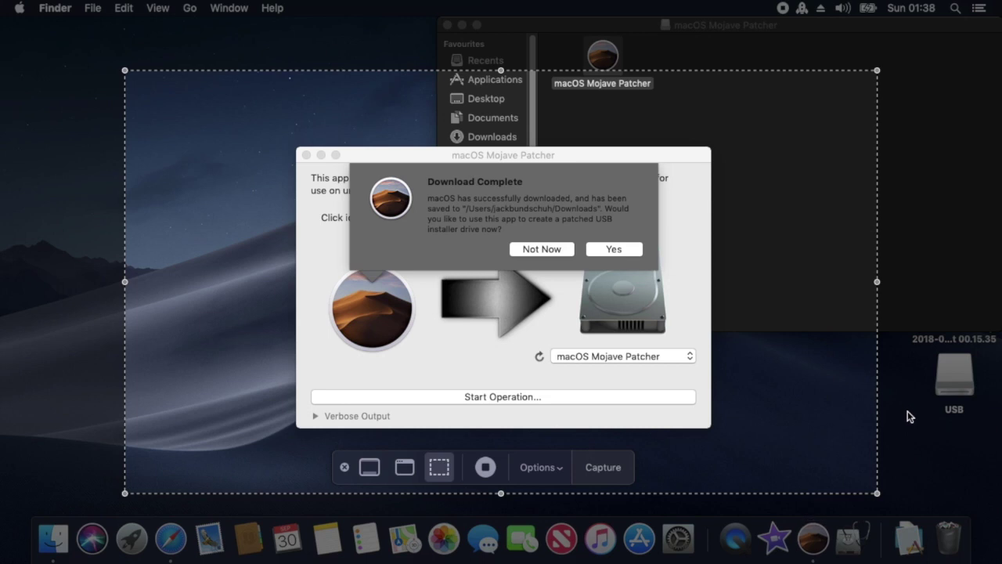
key("Escape")
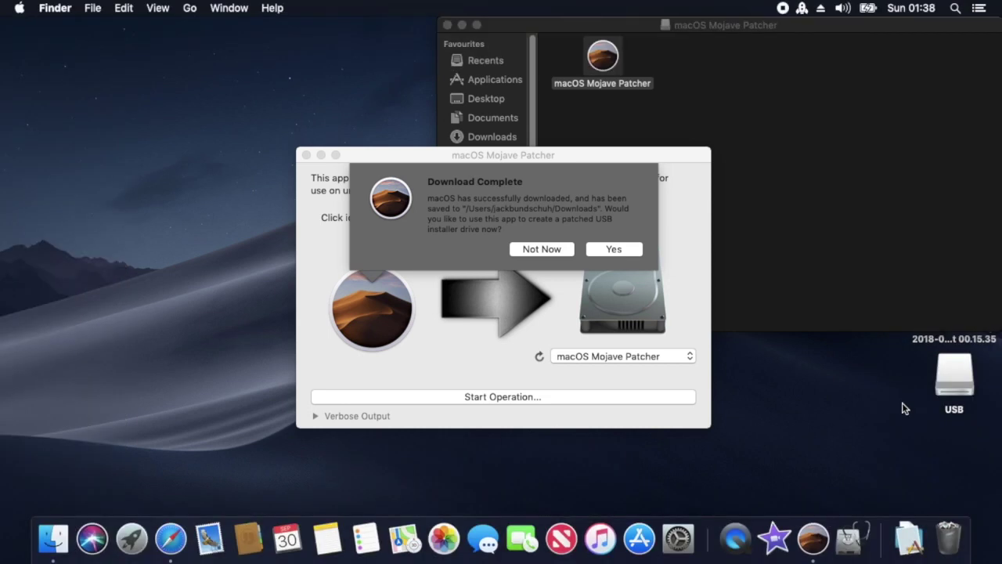
left_click(609, 249)
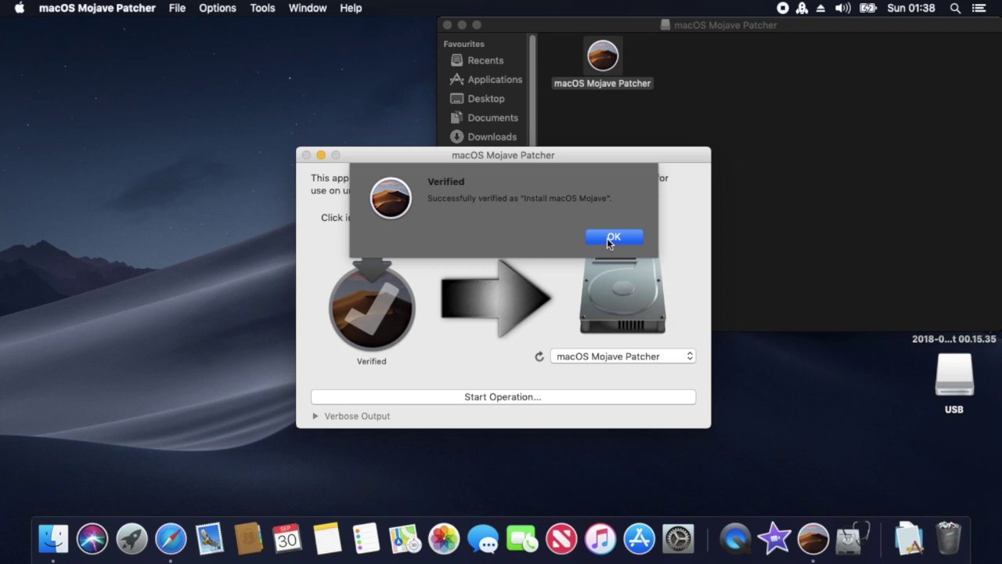
left_click(609, 238)
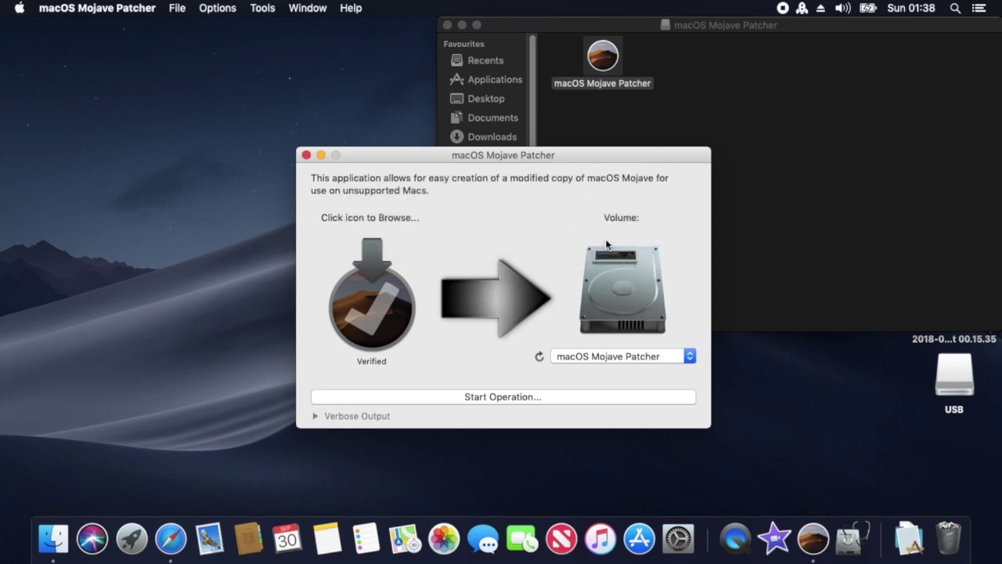
Check the Volume list without changing it, then quit the patcher.
left_click(689, 358)
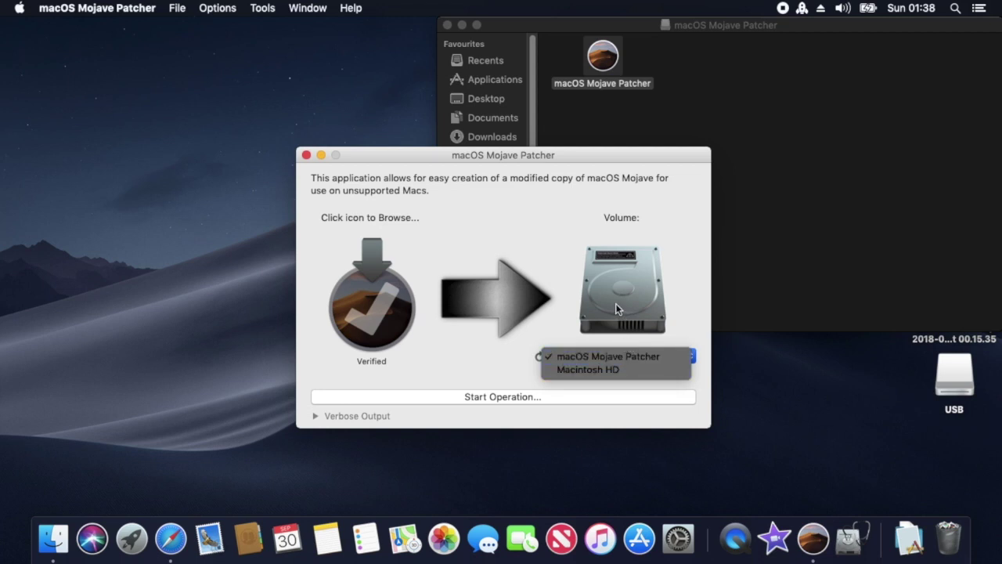
left_click(307, 157)
left_click(307, 158)
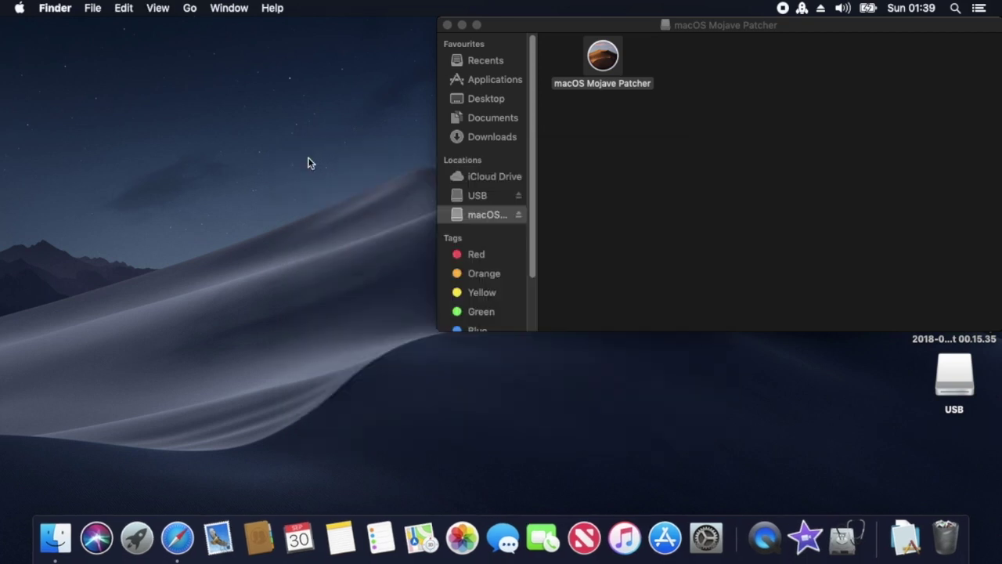
Relaunch the patcher and load the verified Install macOS Mojave installer from Downloads.
double_click(604, 60)
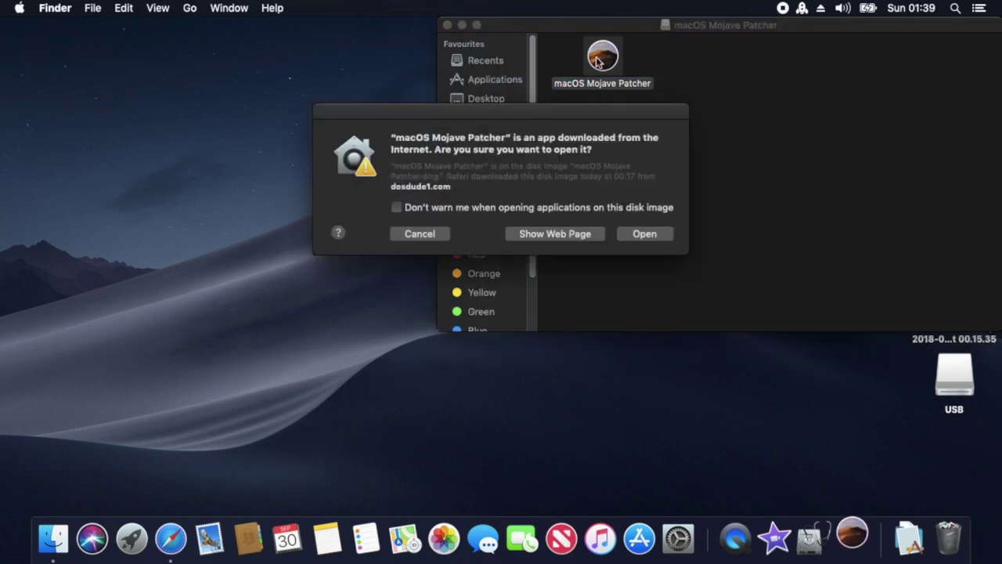
left_click(633, 234)
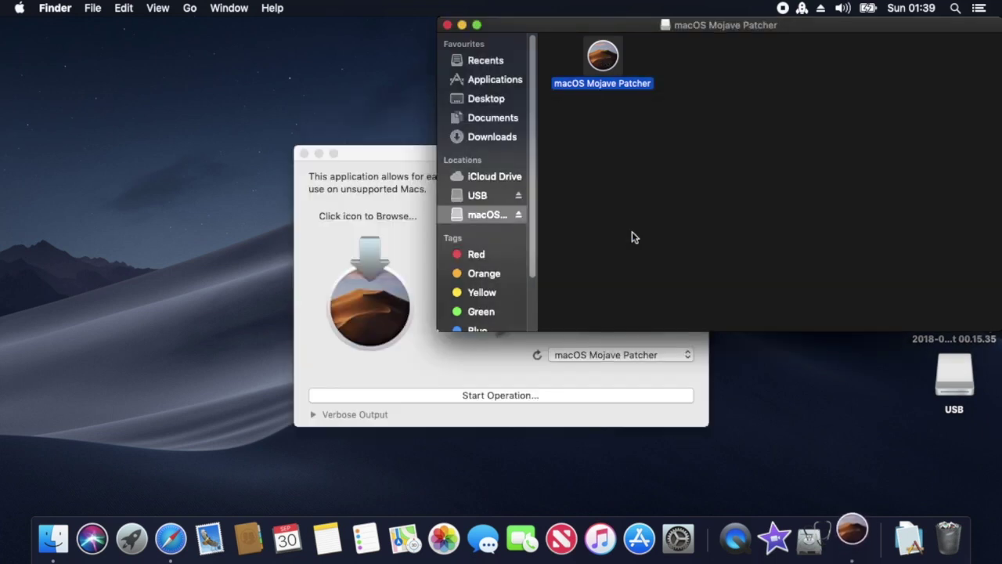
left_click(396, 282)
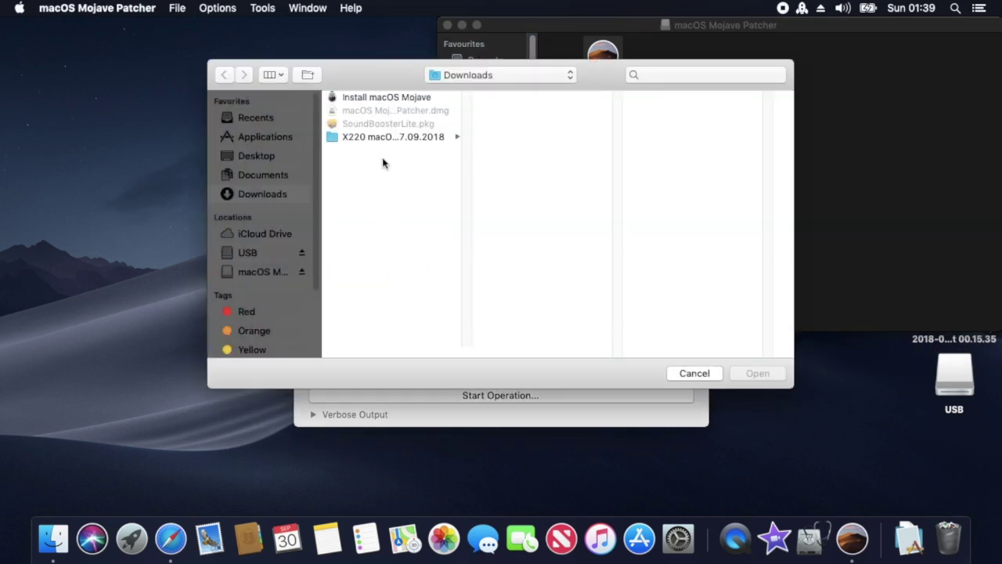
left_click(371, 100)
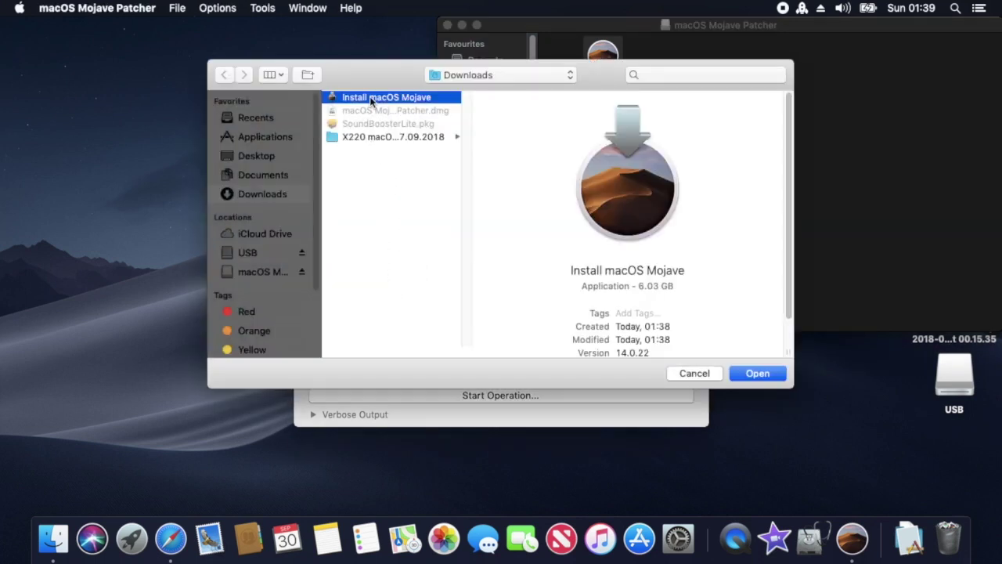
left_click(758, 373)
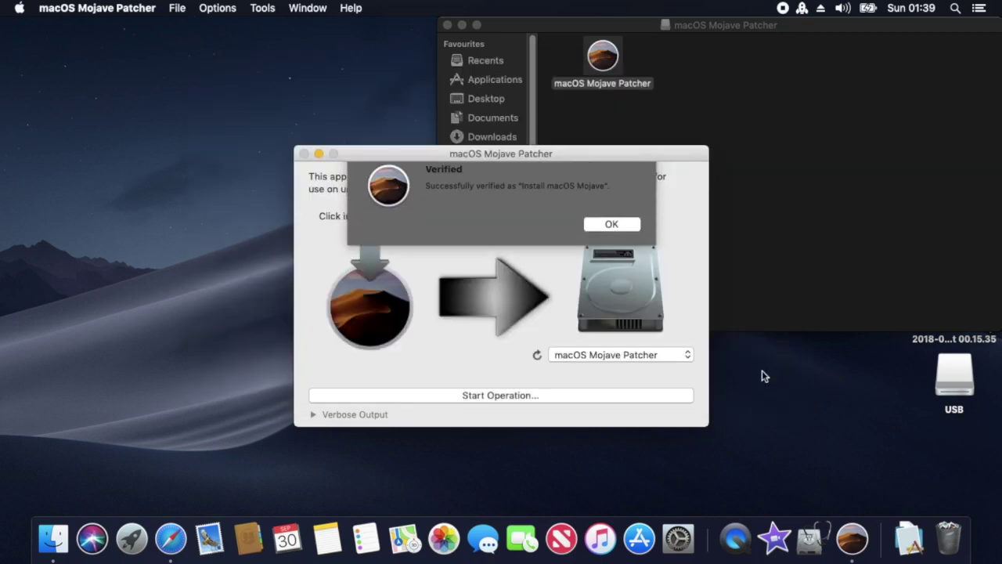
left_click(610, 237)
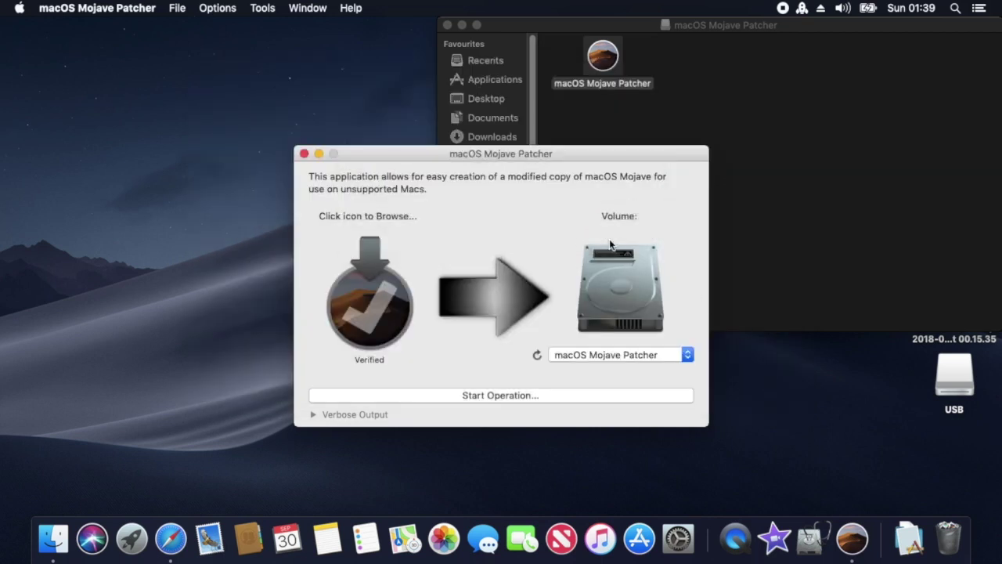
Set USB as the target volume and start the operation, confirming the drive erase.
left_click(686, 356)
left_click(657, 369)
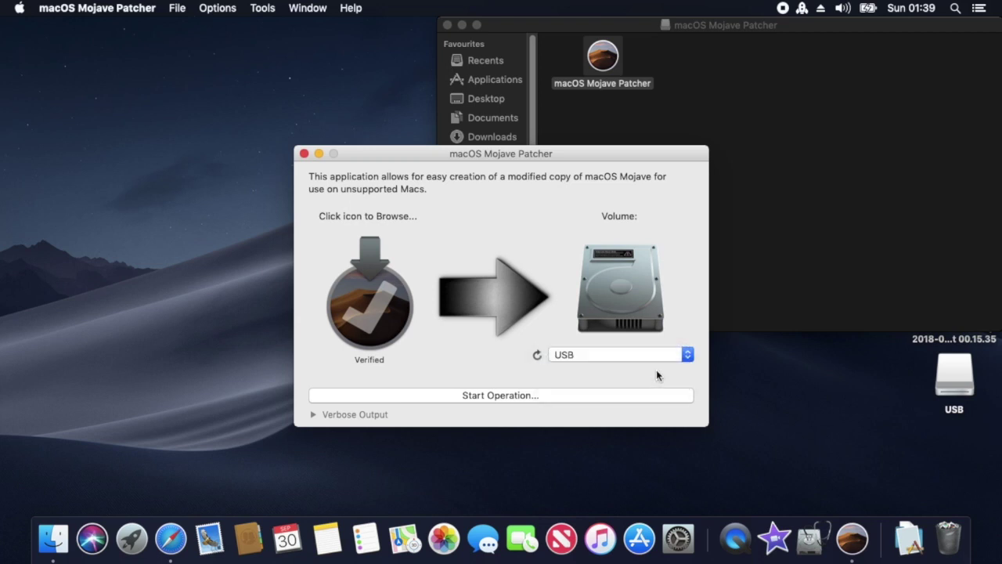
left_click(533, 399)
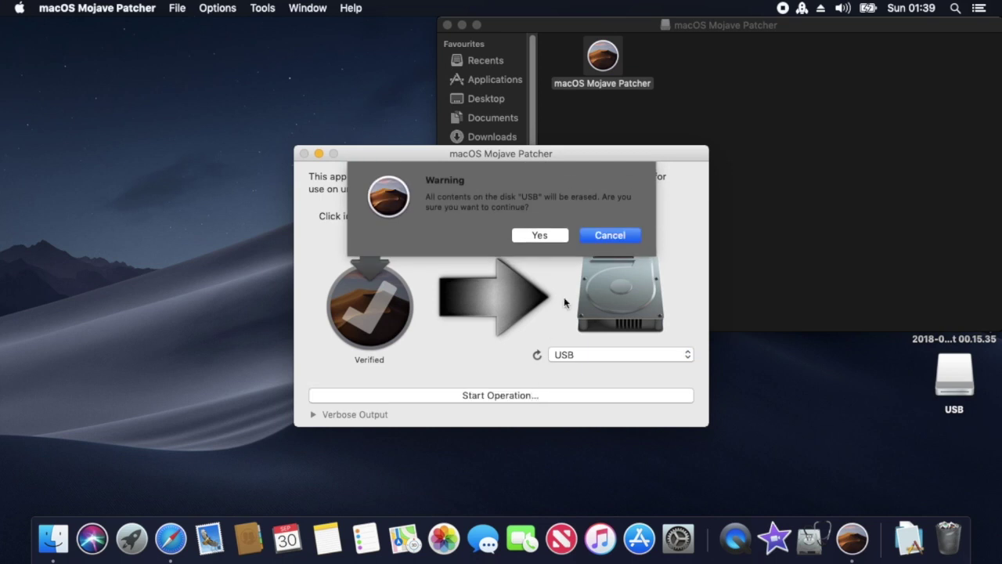
left_click(537, 237)
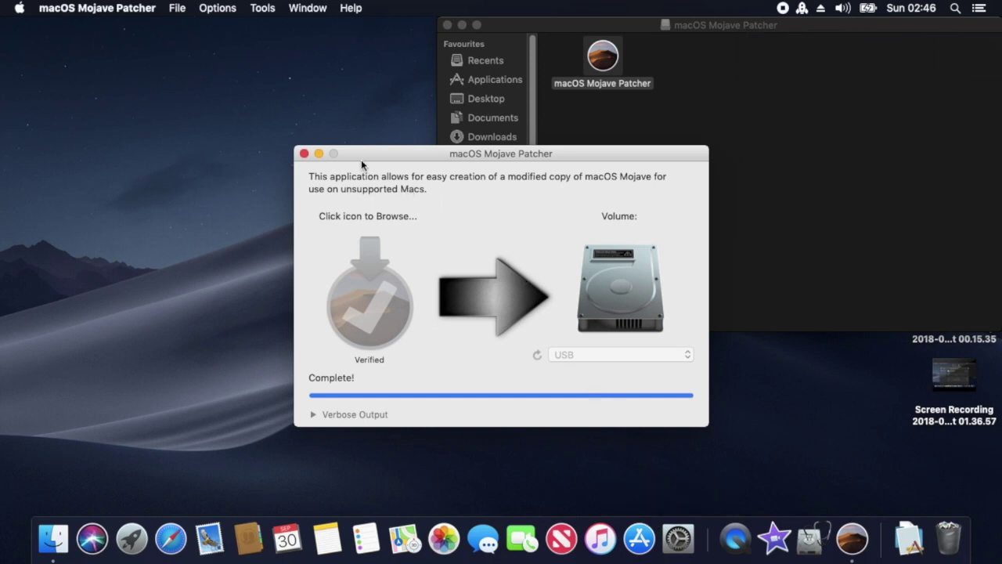
Close the macOS Mojave Patcher window once the patch shows Complete!
left_click(304, 154)
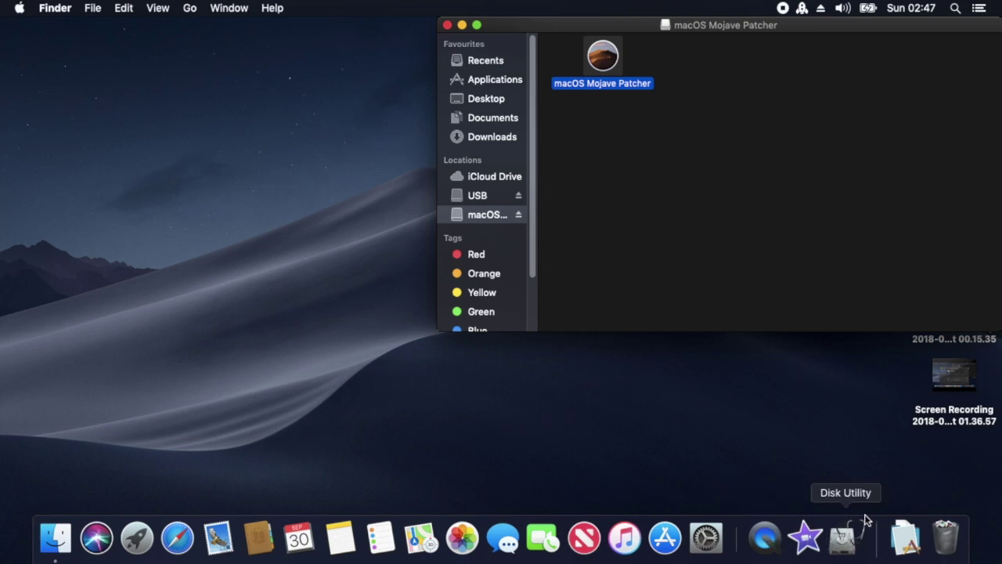
Launch Clover Configurator from the X220 Utility and Kext pack folder in Downloads, allowing it past Gatekeeper.
left_click(906, 538)
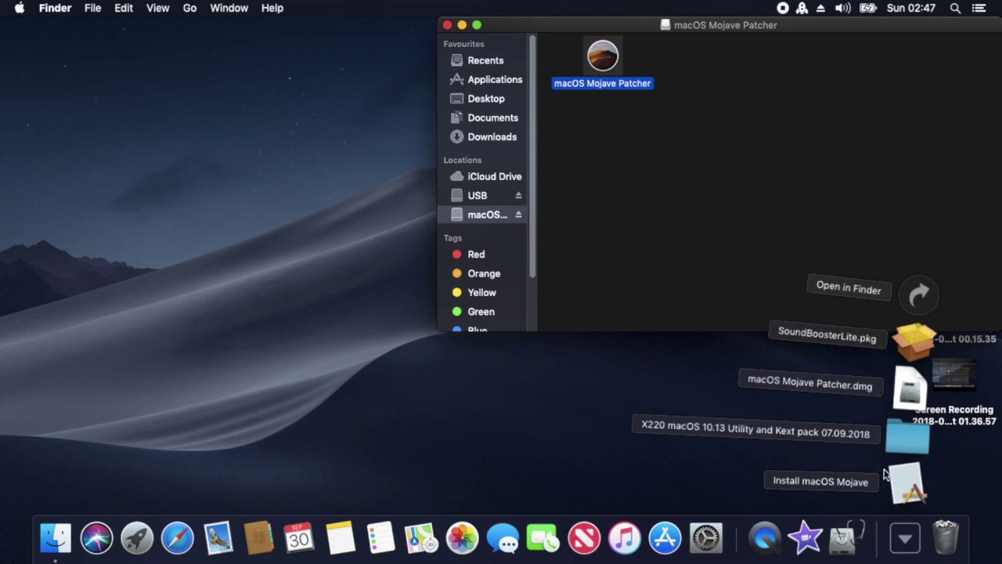
left_click(900, 435)
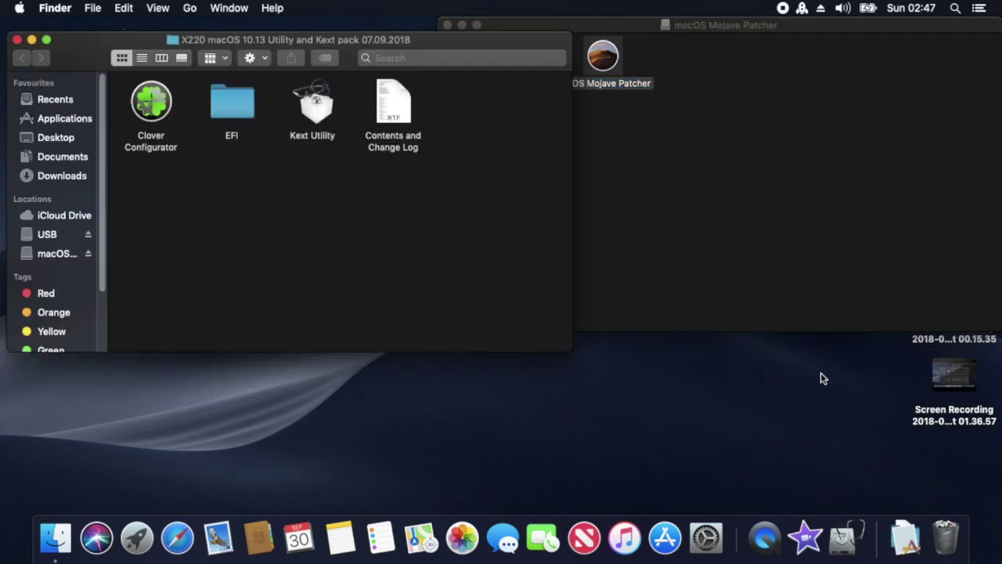
left_click(151, 106)
double_click(151, 106)
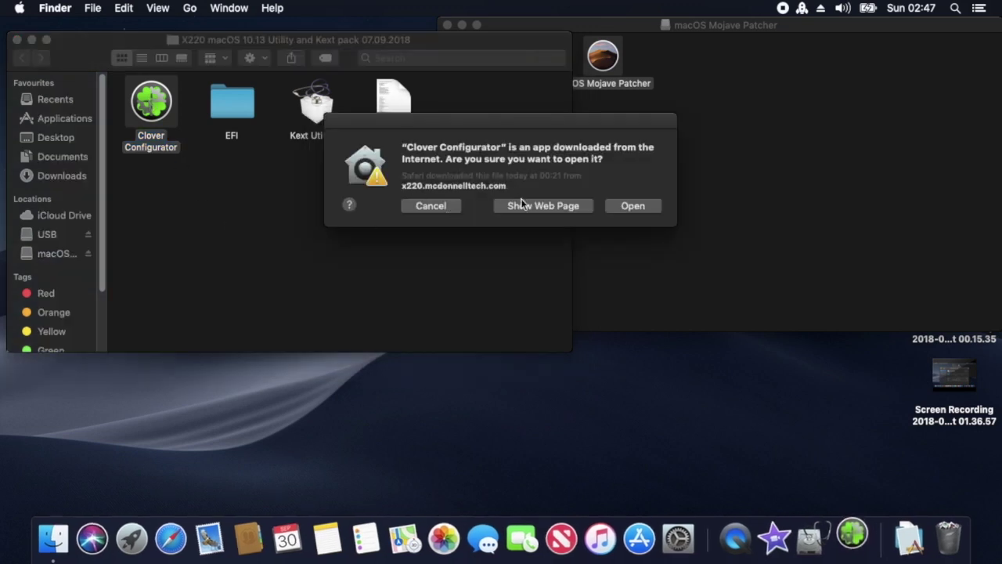
left_click(622, 207)
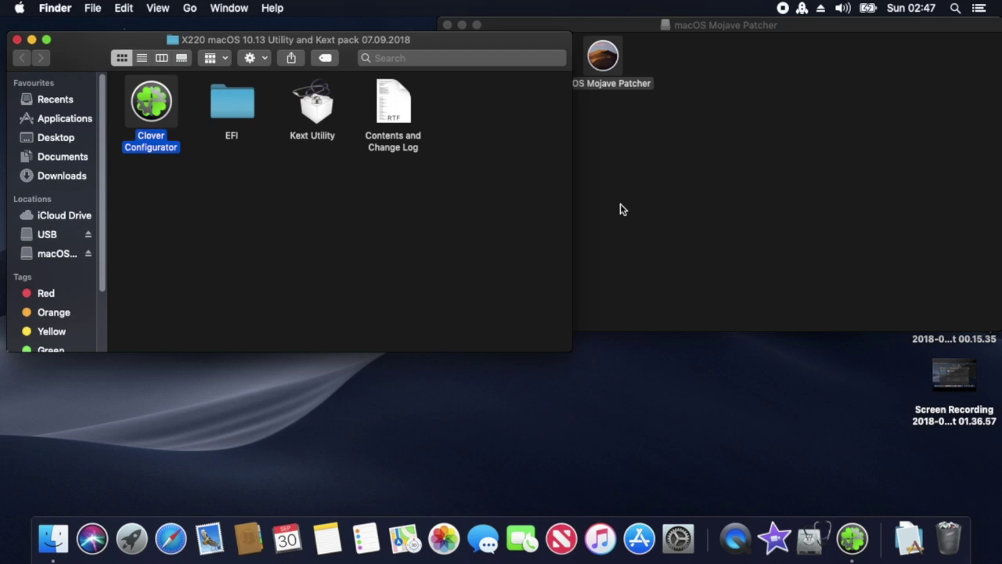
left_click(846, 548)
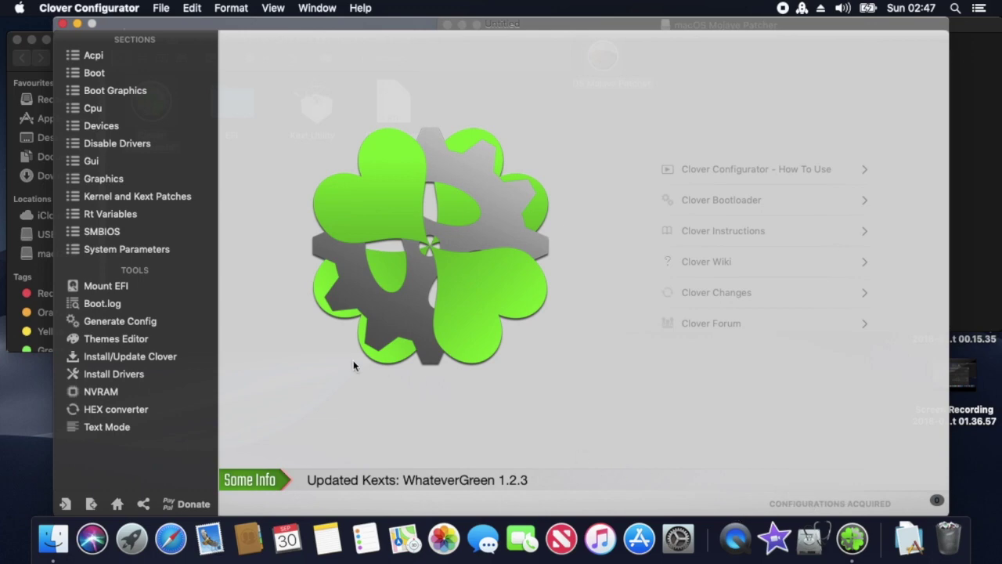
Mount the USB's EFI partition (disk3s1) with Mount EFI and open it in Finder.
left_click(122, 286)
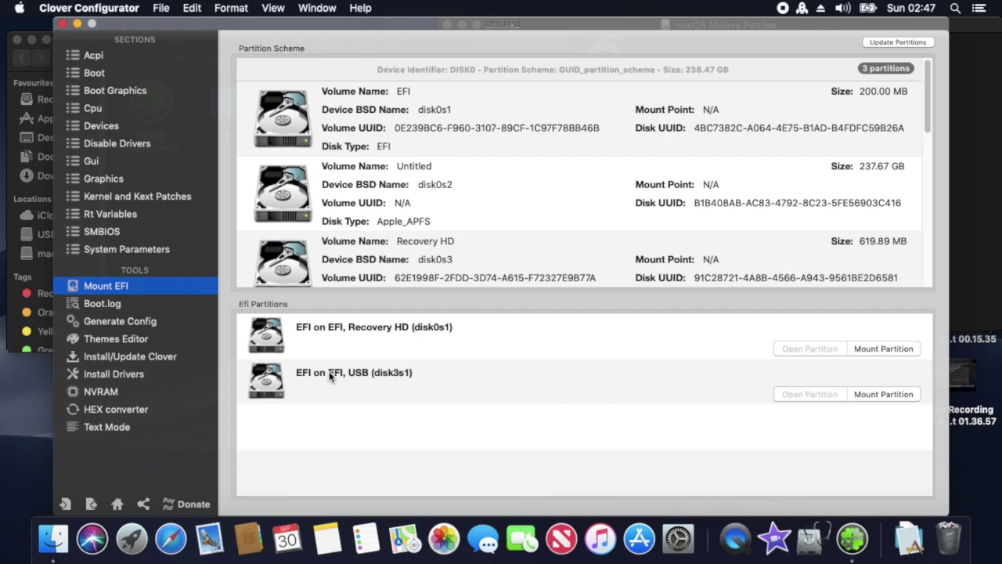
left_click(330, 375)
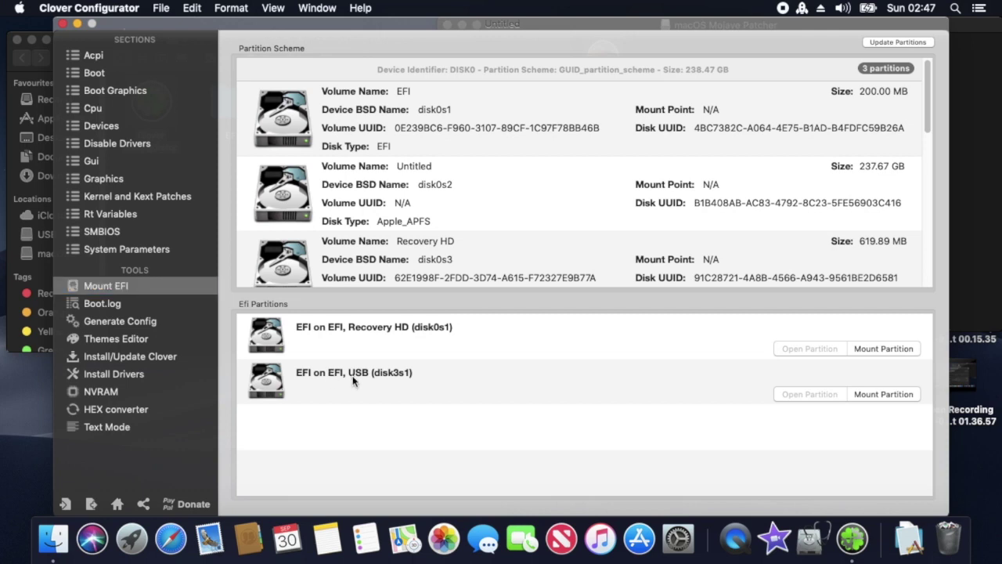
left_click(877, 395)
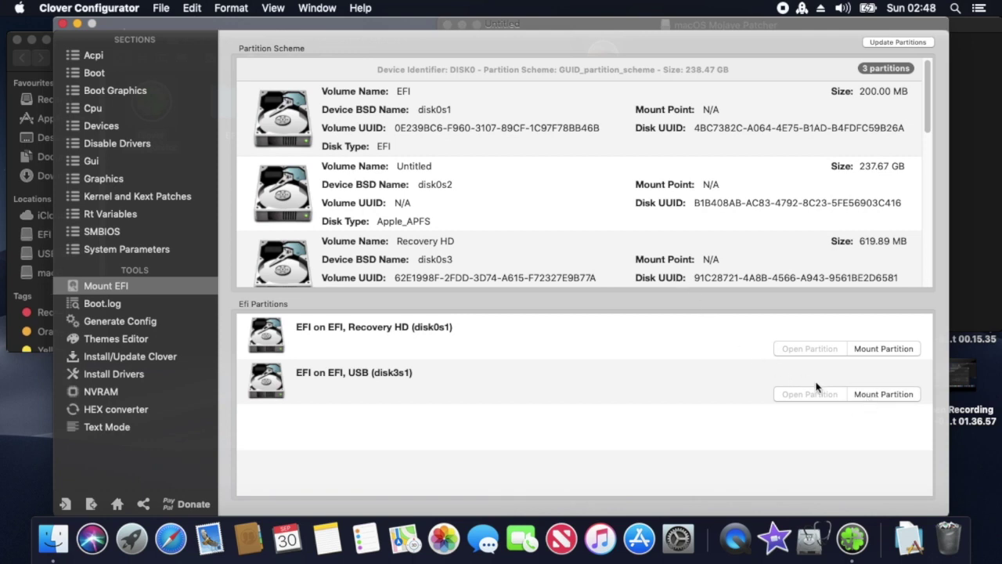
left_click(870, 397)
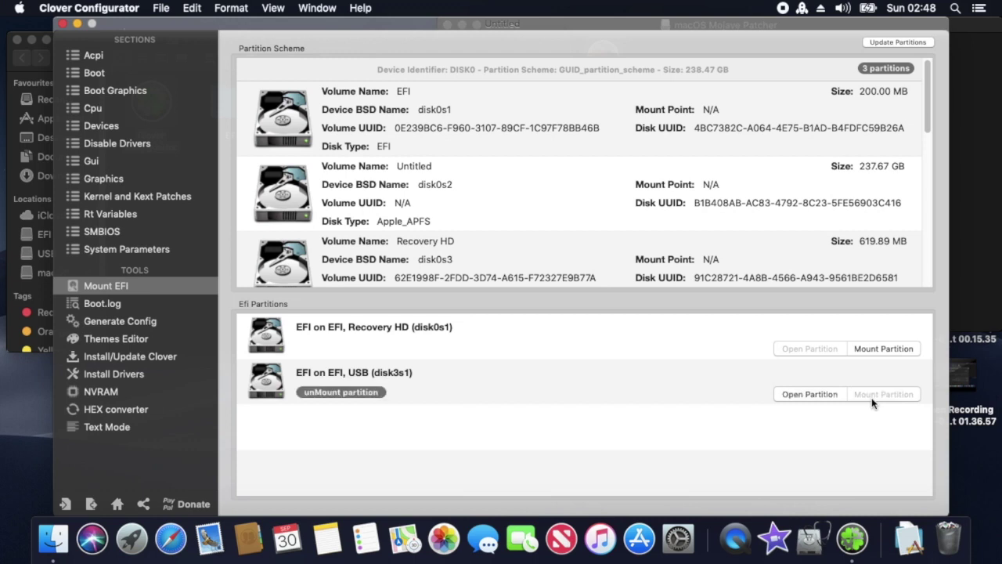
left_click(809, 395)
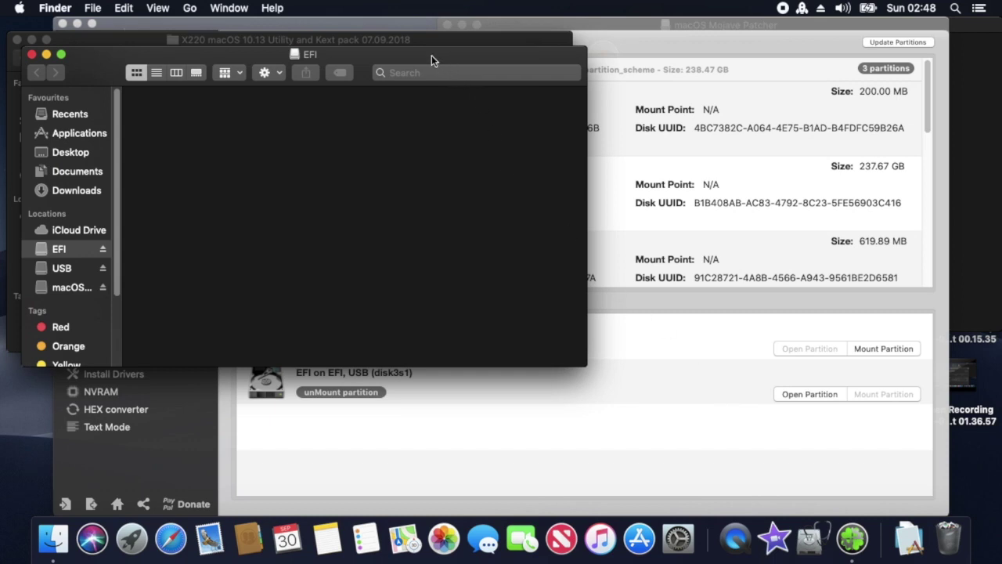
Copy the X220 pack's EFI folder and paste it into the empty EFI partition.
left_click_drag(432, 55, 444, 138)
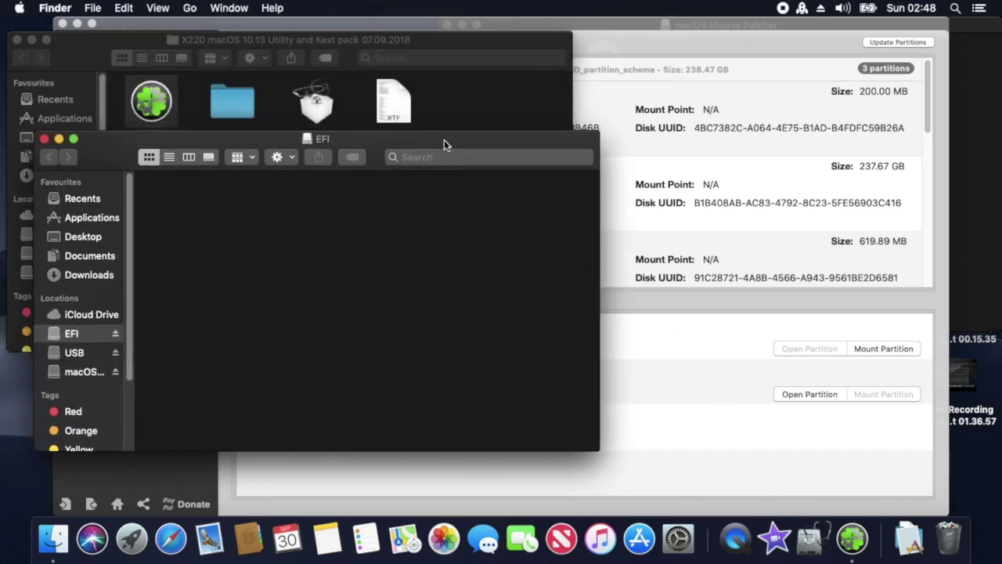
right_click(237, 101)
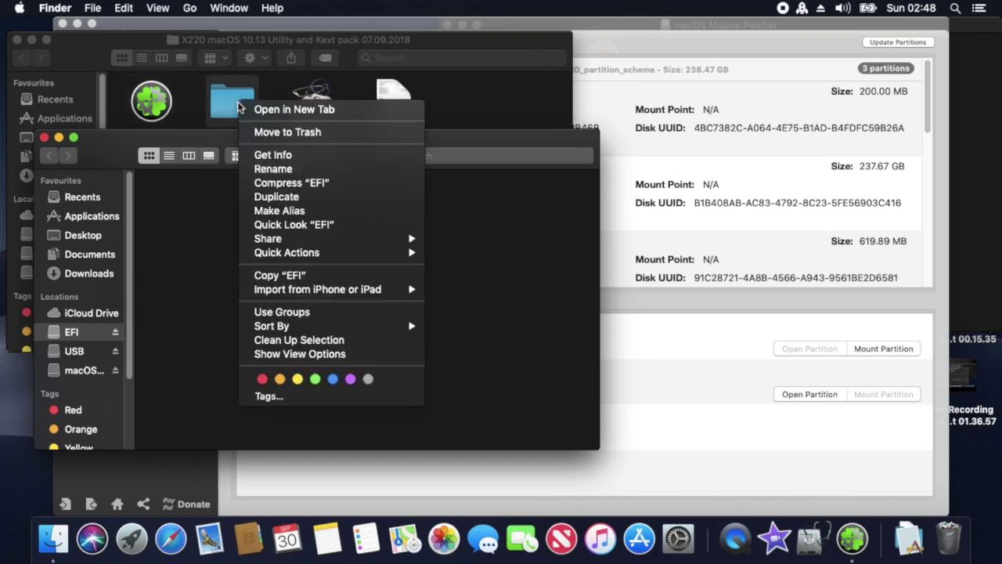
left_click_drag(447, 136, 452, 183)
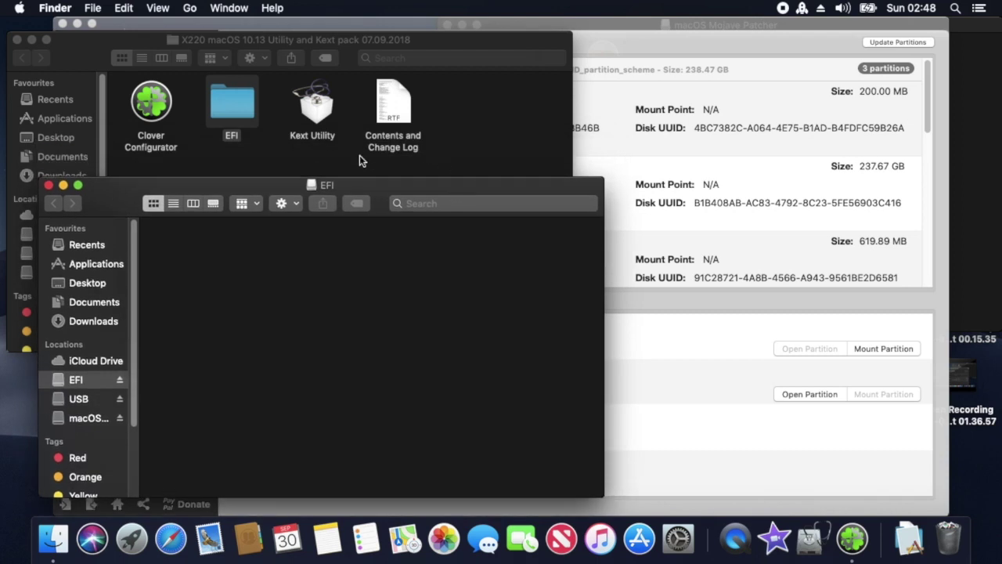
right_click(234, 103)
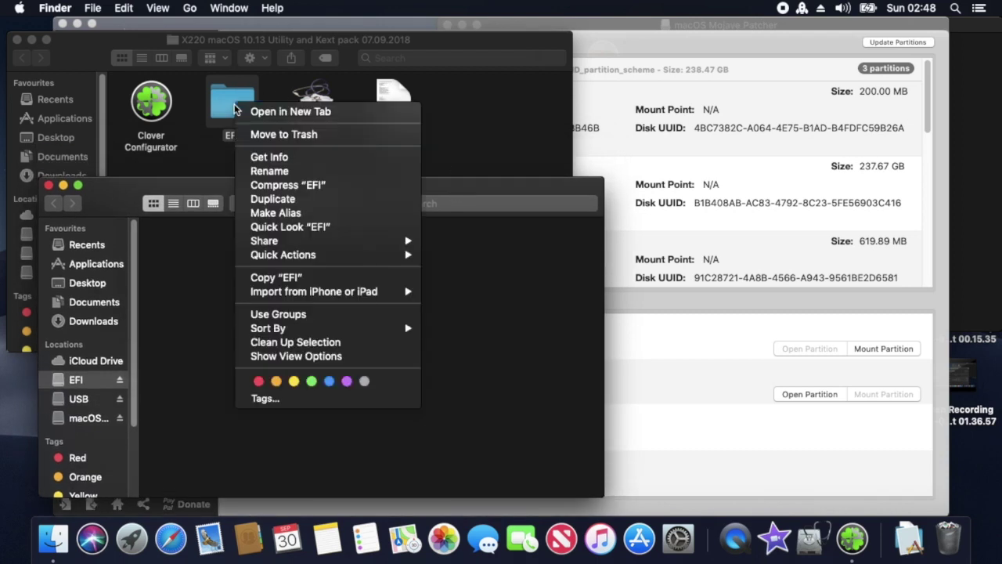
left_click(289, 279)
right_click(252, 297)
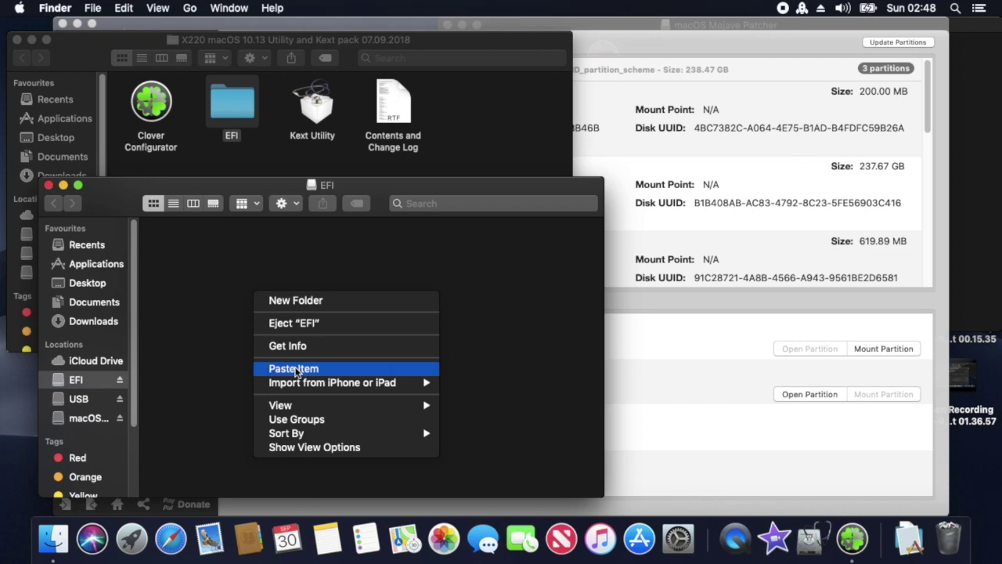
left_click(294, 368)
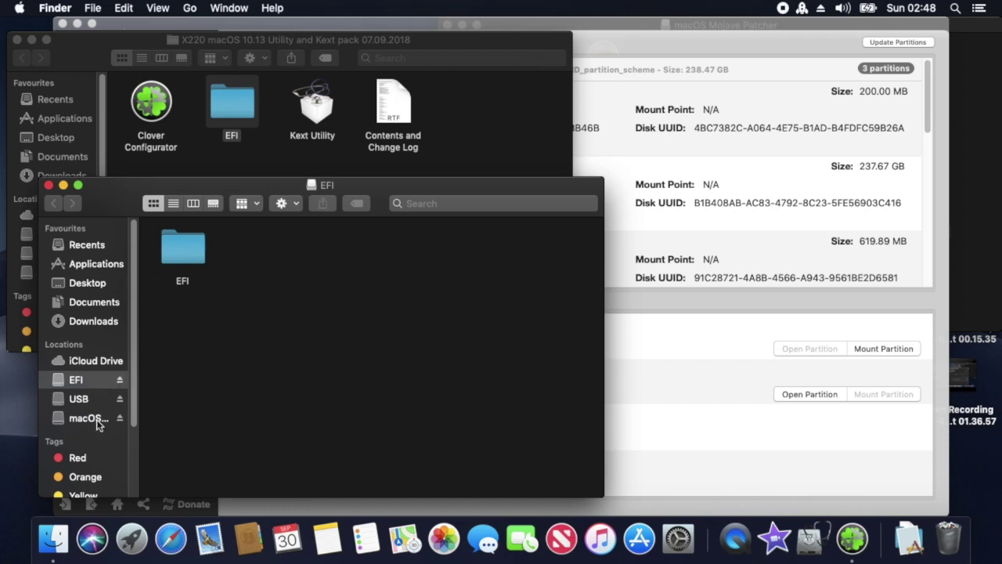
Browse the macOS Mojave Patcher and USB installer volumes in Finder.
left_click(97, 421)
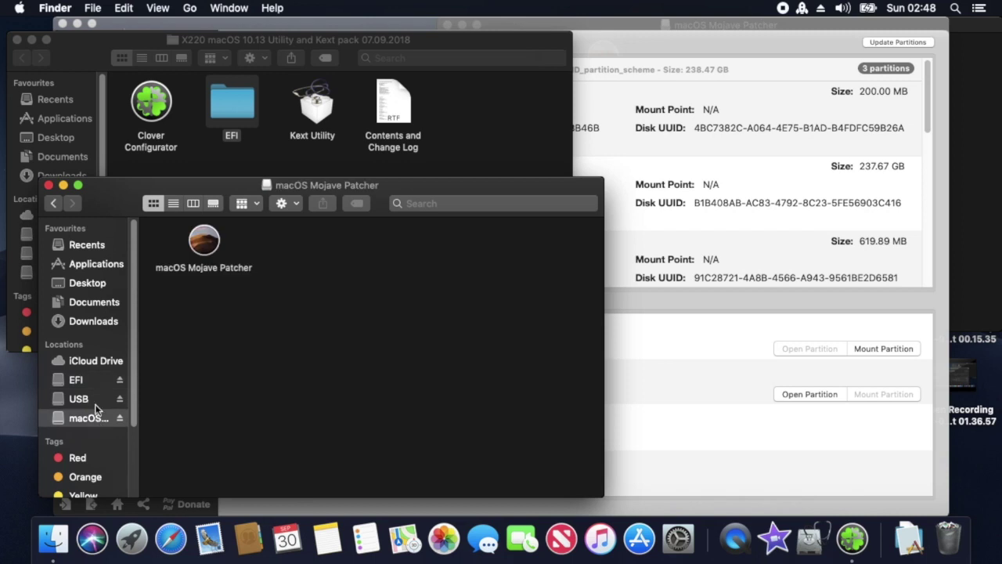
left_click(90, 399)
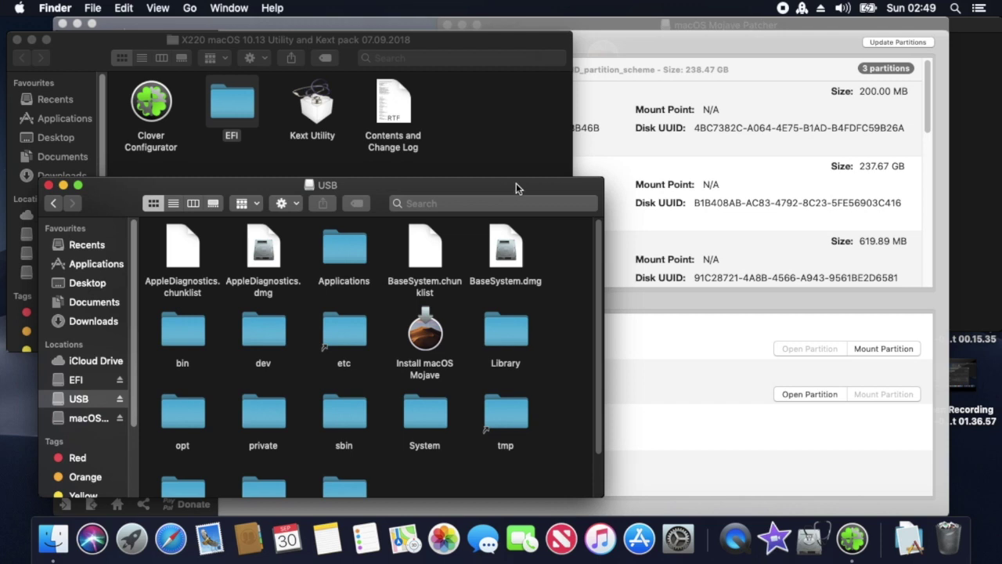
left_click(997, 486)
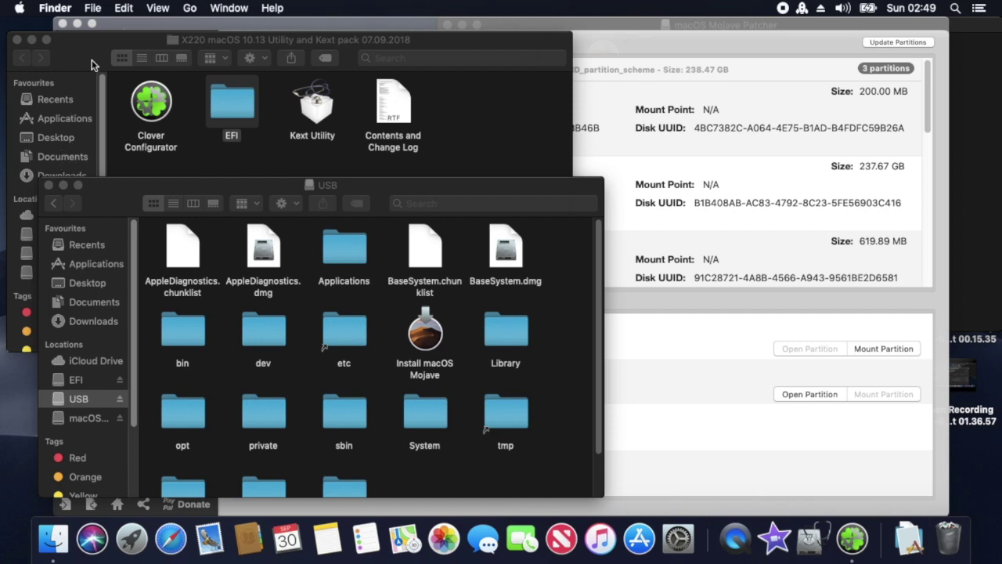
Copy the X220 macOS 10.13 Utility and Kext pack folder from Downloads.
left_click_drag(92, 59, 127, 24)
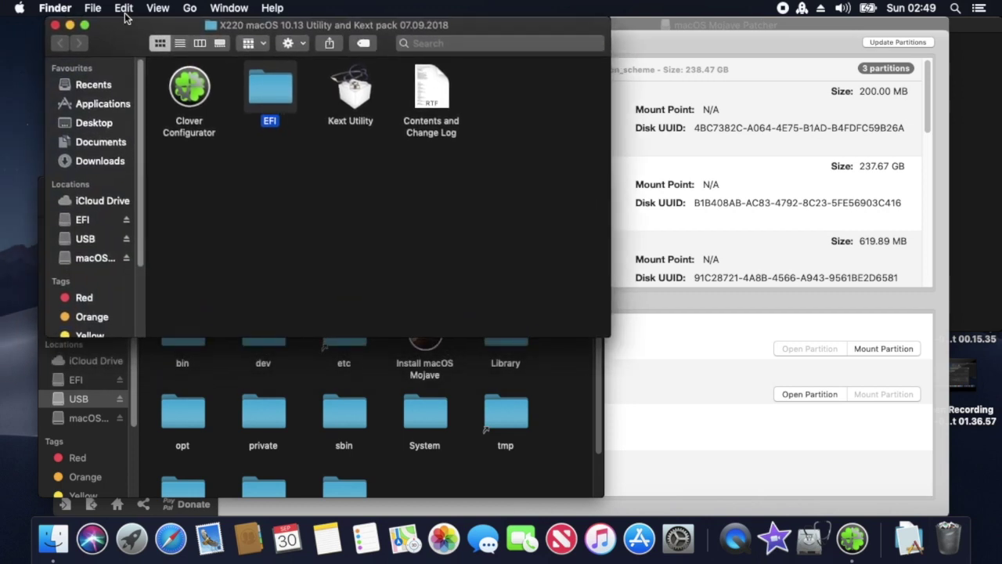
left_click(114, 165)
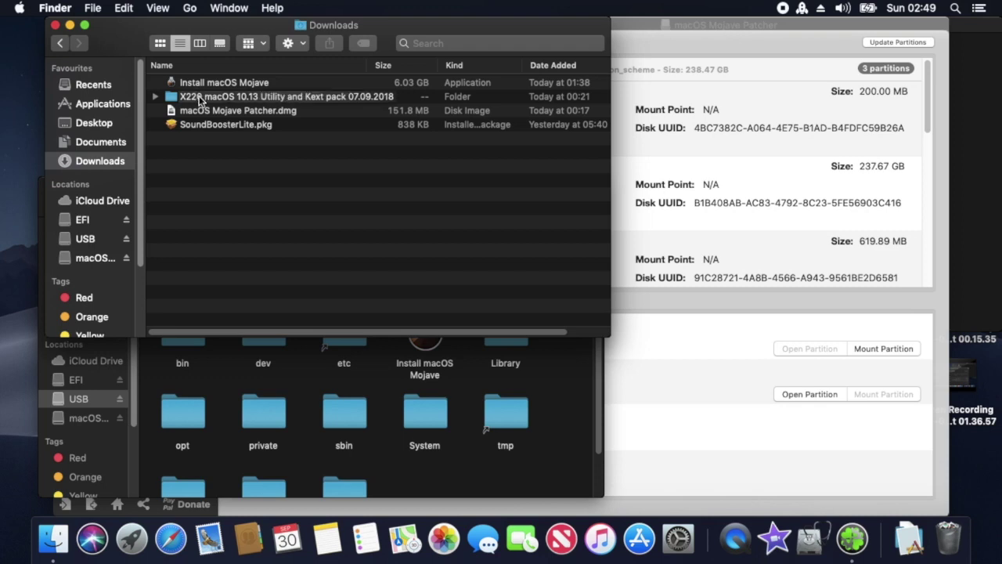
right_click(199, 95)
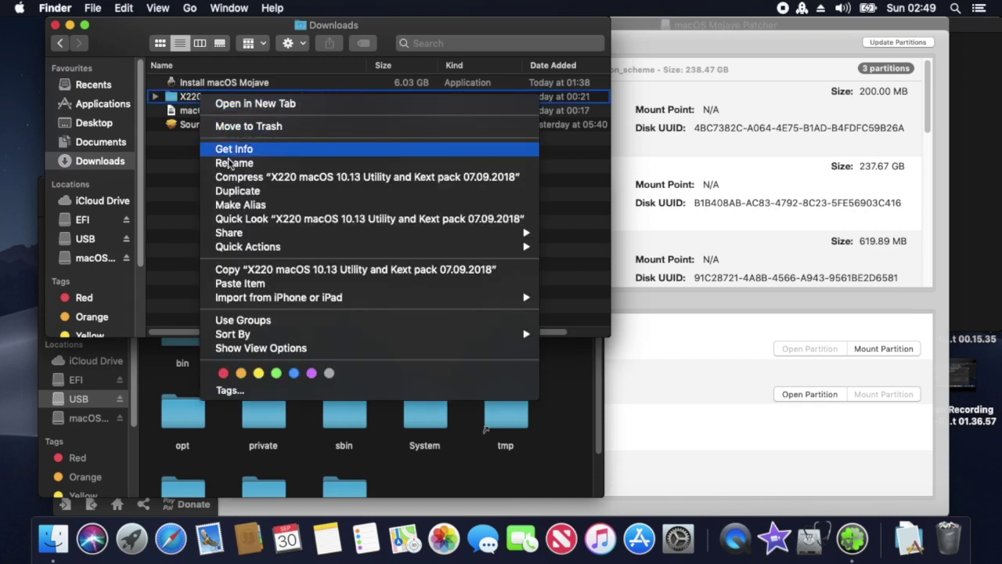
left_click(243, 270)
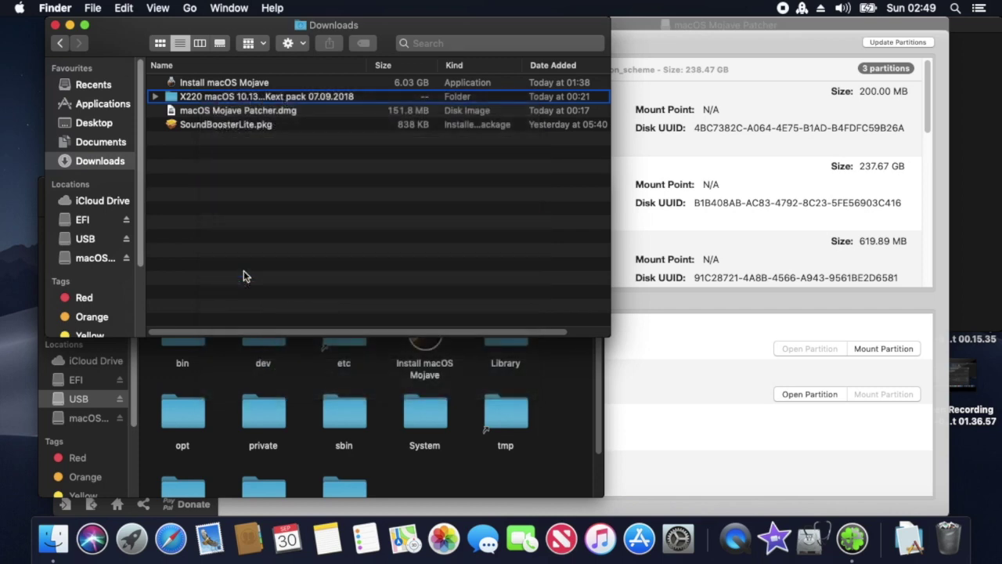
Paste the X220 kext pack folder onto the USB volume, starting a 141-item copy.
left_click(458, 479)
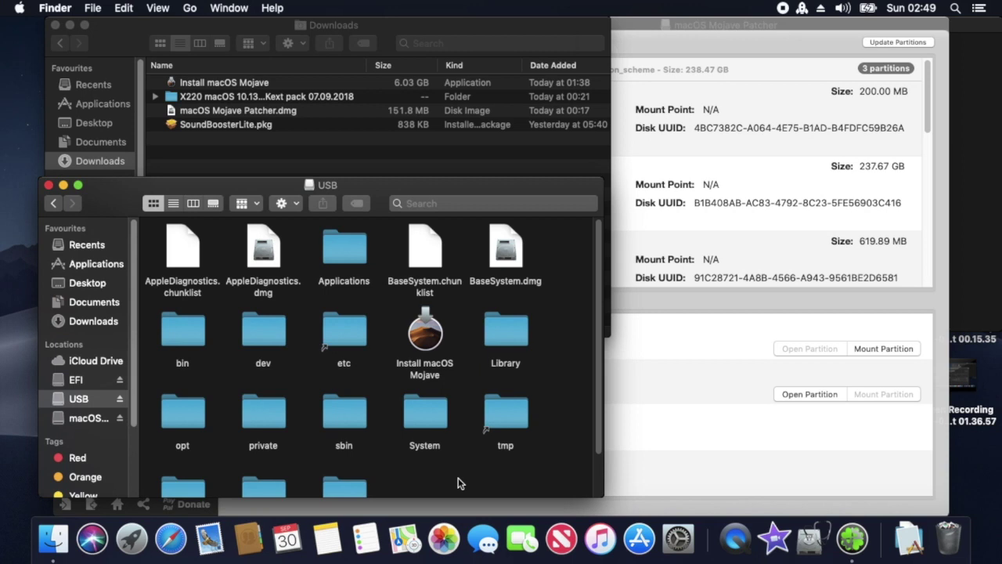
right_click(458, 482)
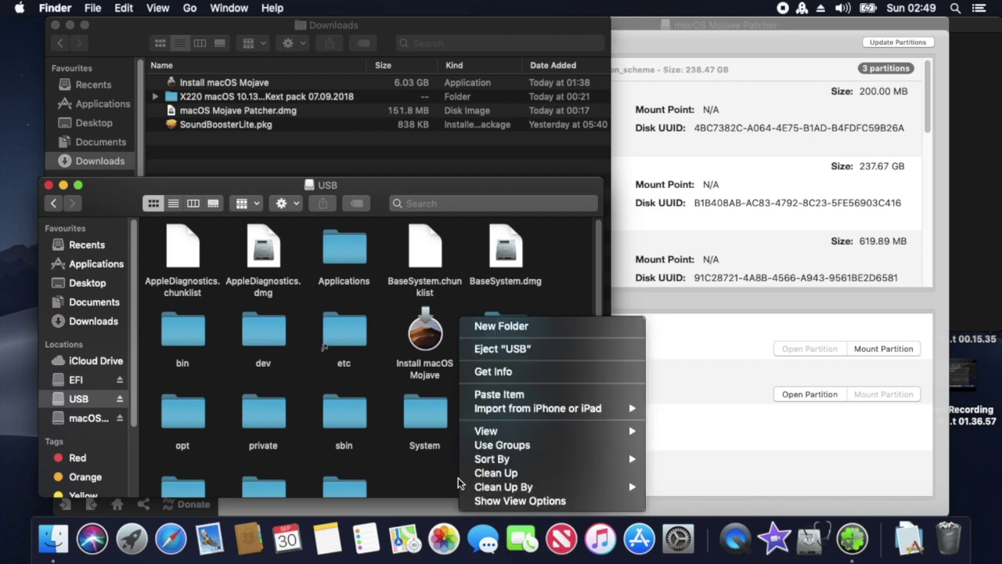
left_click(489, 398)
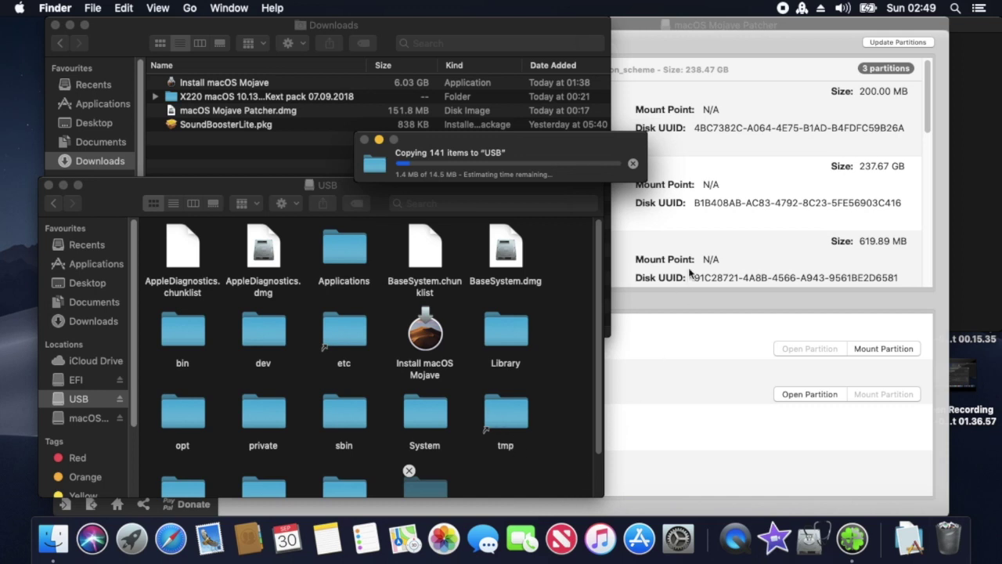
left_click(674, 23)
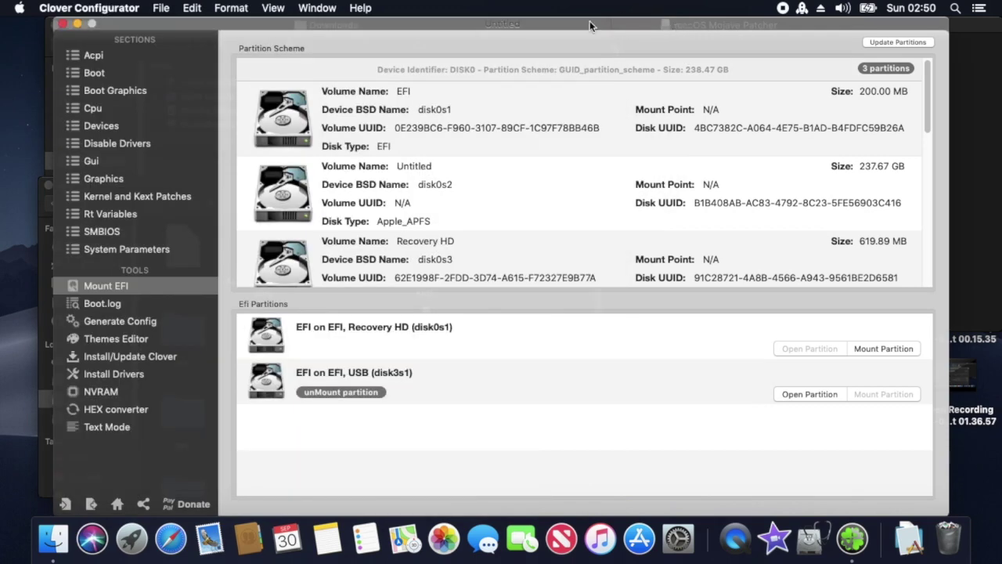
Close Clover Configurator and the macOS Mojave Patcher window while the USB copy continues.
left_click(64, 25)
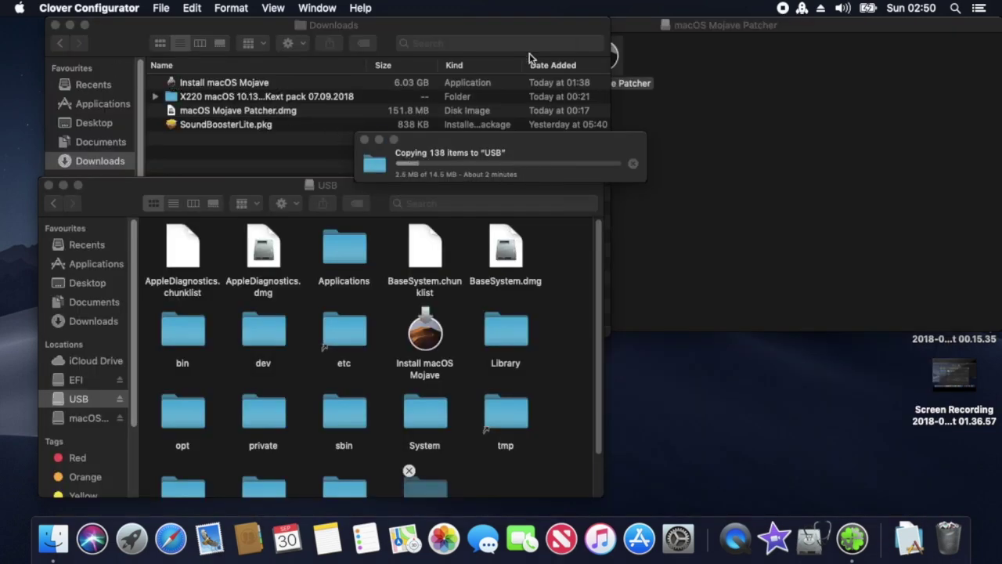
left_click(678, 25)
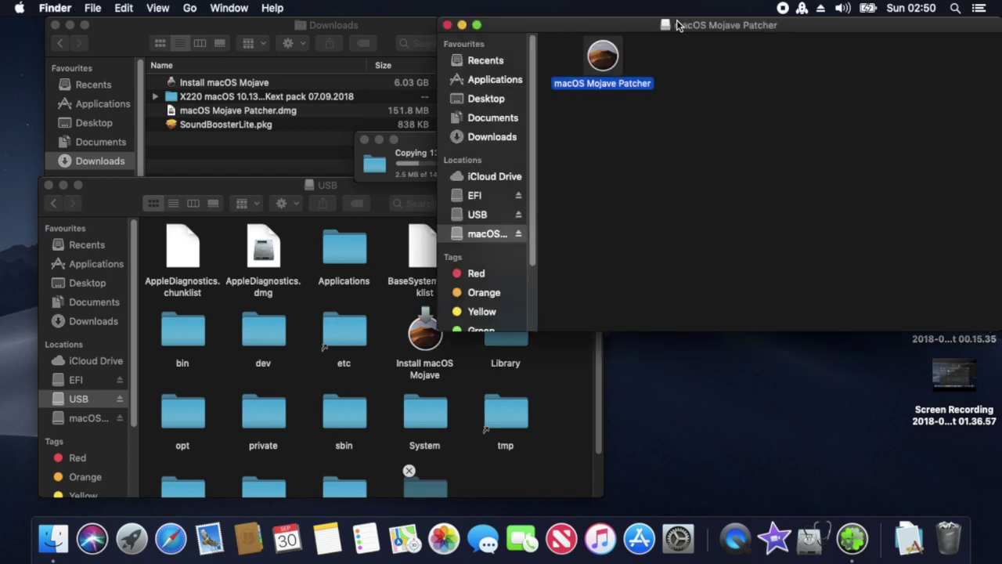
left_click(448, 26)
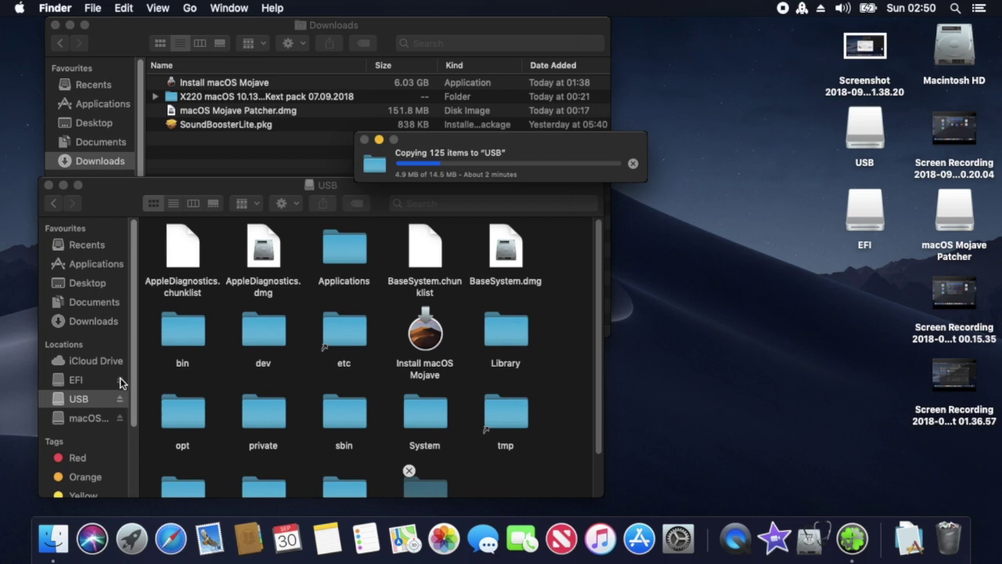
Try ejecting the EFI partition, minimize its window, and cancel the 'EFI wasn't ejected' alert.
left_click(79, 377)
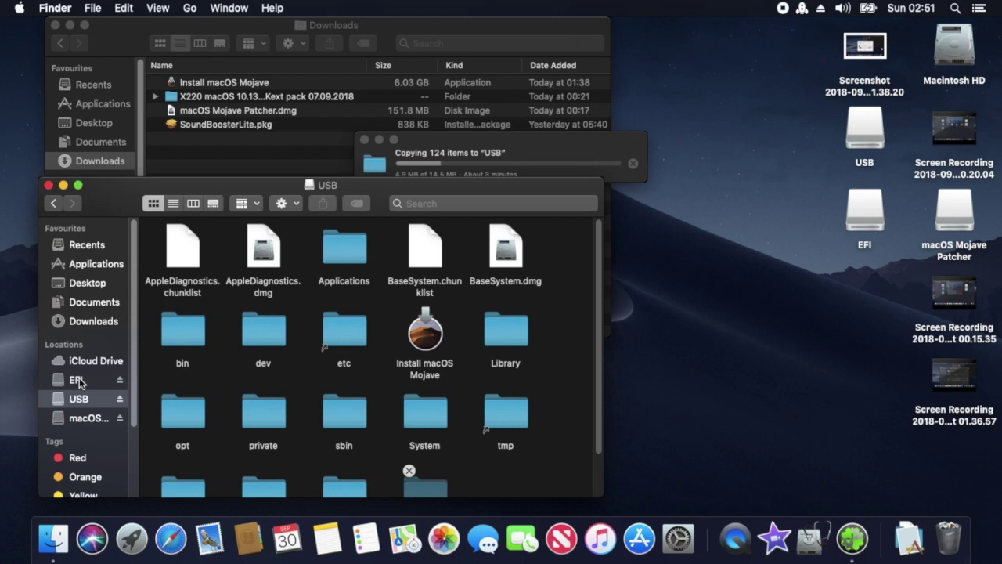
left_click(79, 380)
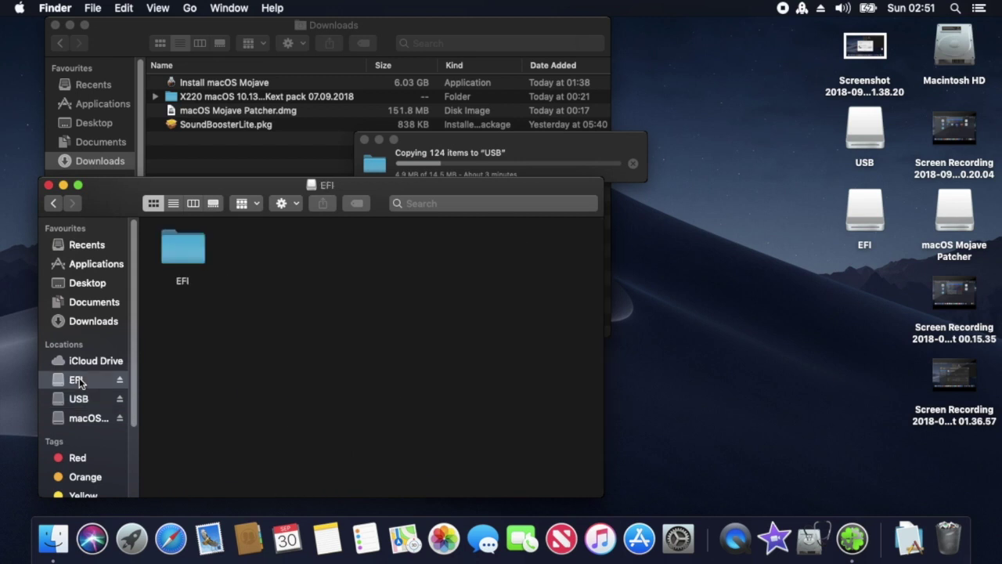
left_click(119, 380)
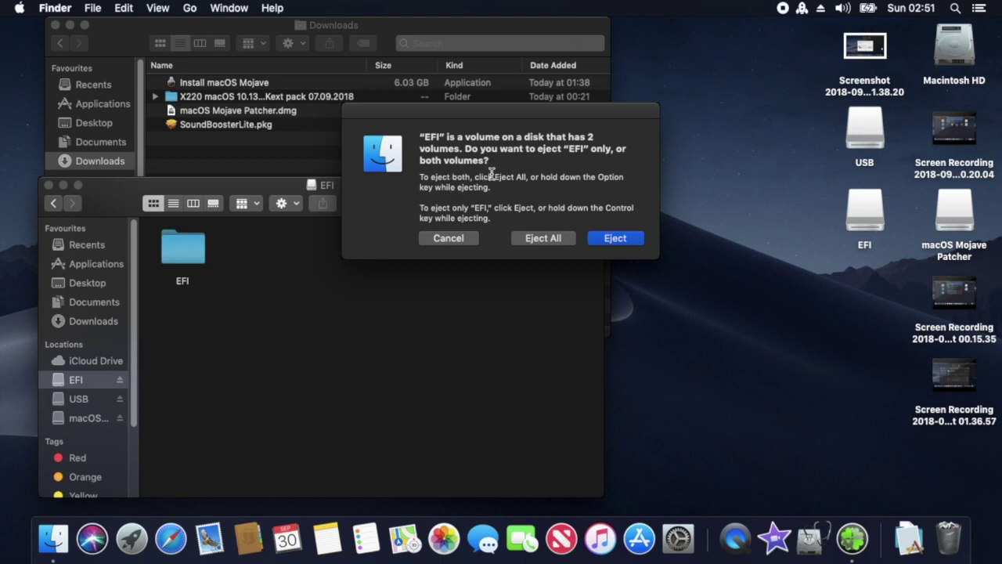
left_click(608, 238)
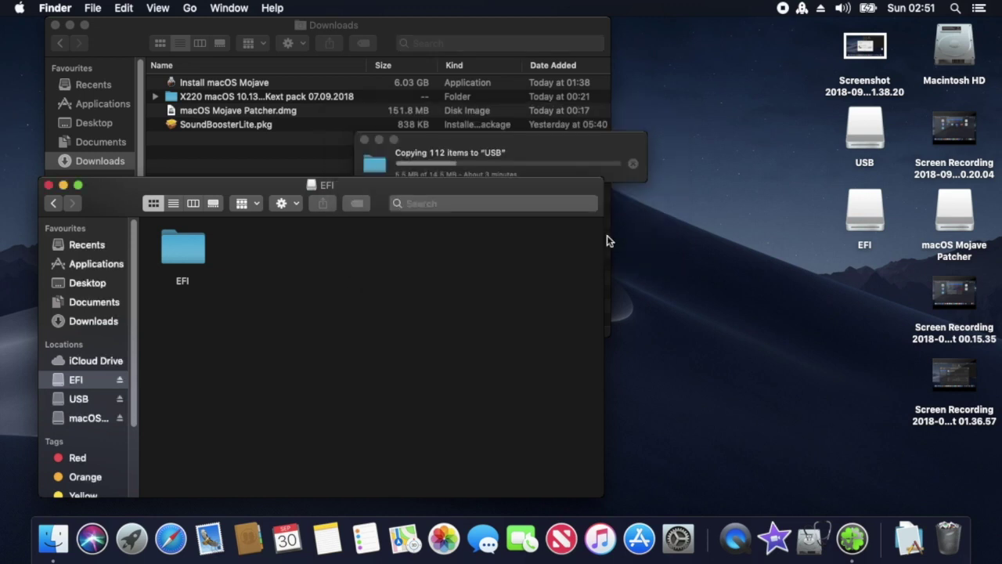
left_click(64, 185)
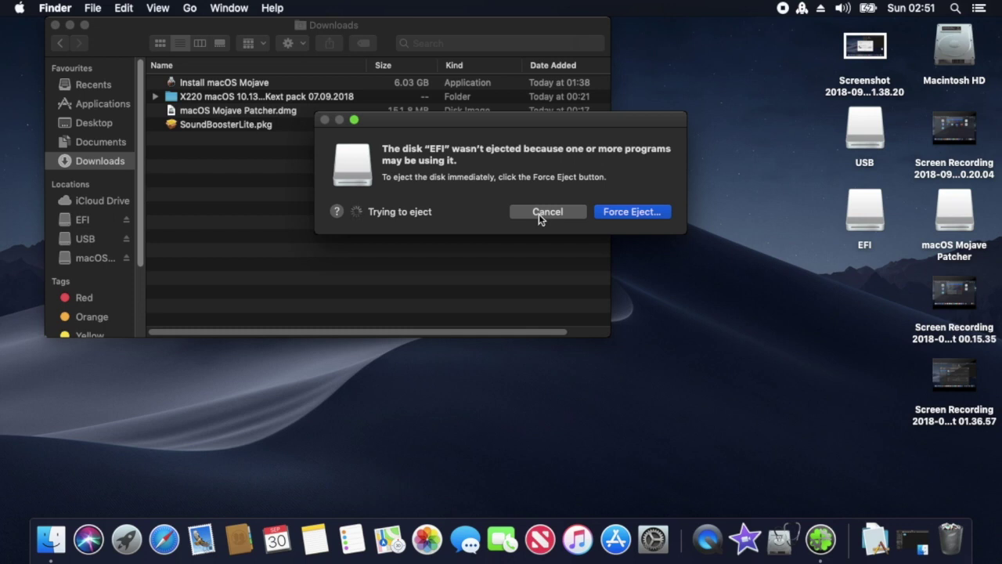
left_click(538, 212)
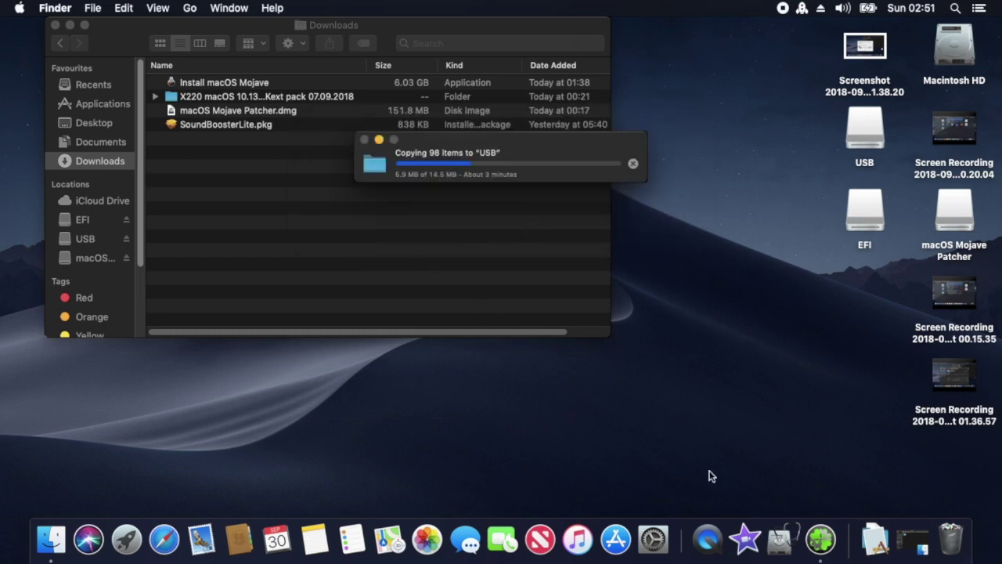
Quit Clover Configurator from its app menu.
left_click(822, 540)
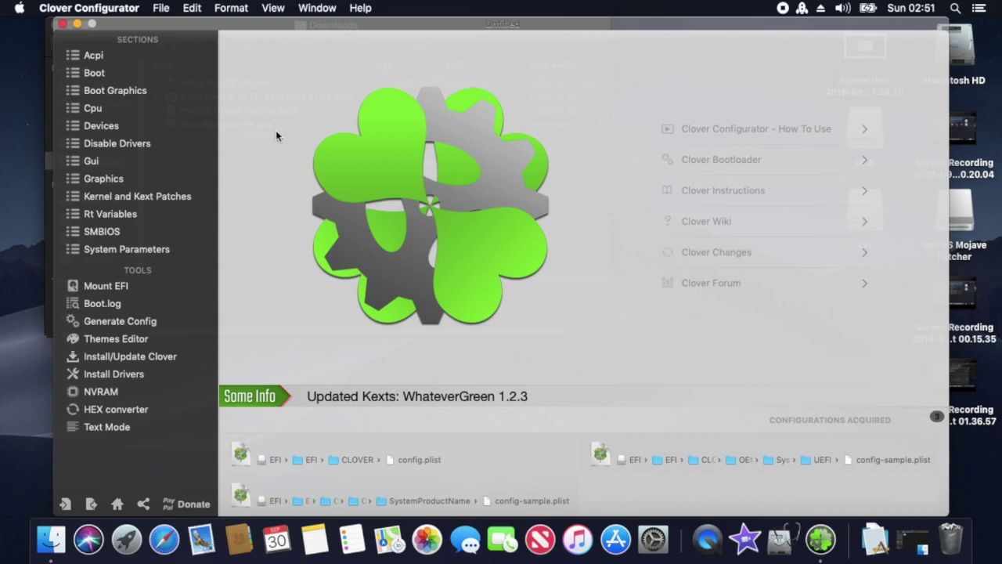
left_click(113, 9)
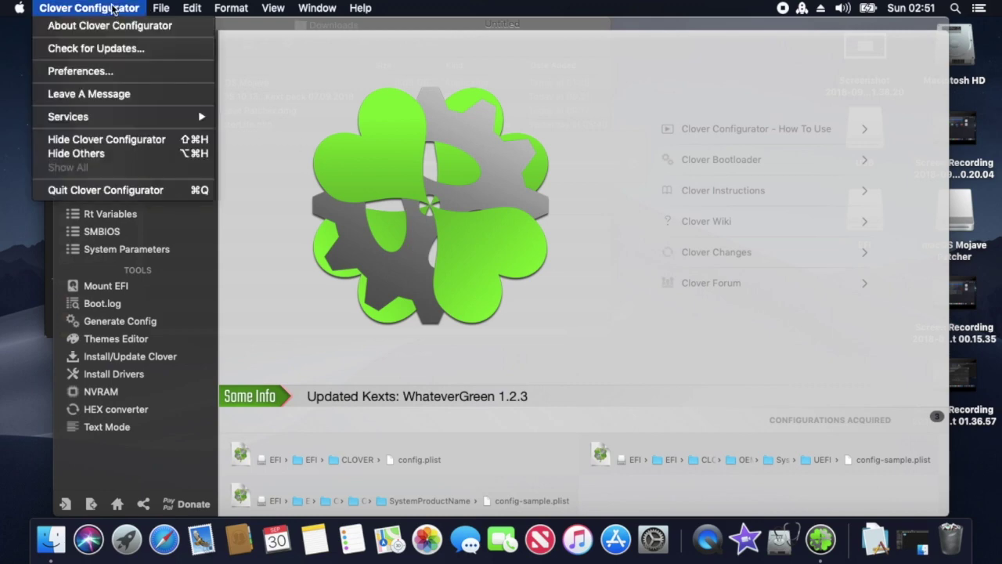
left_click(134, 192)
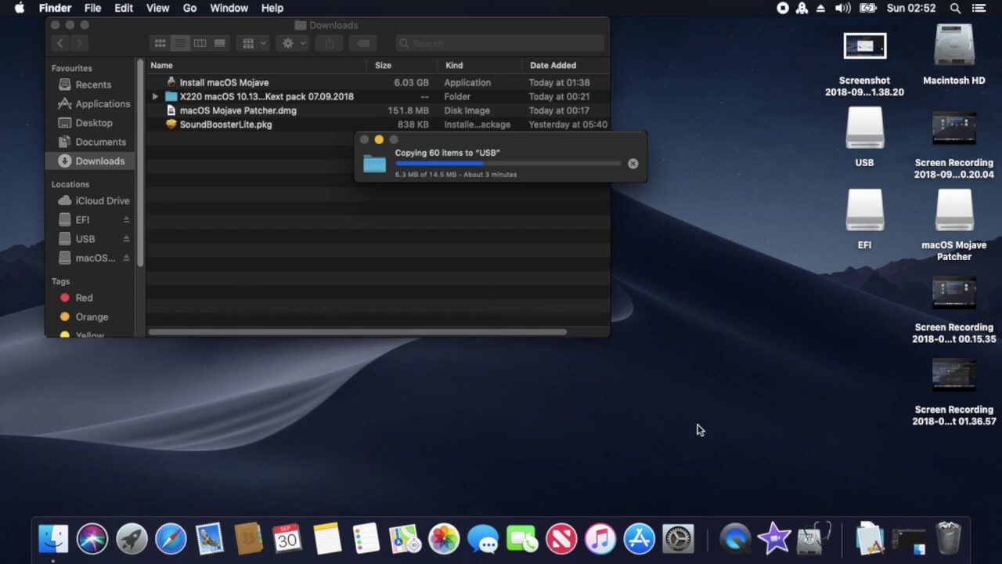
Eject only the EFI volume, then show the USB installer's files.
left_click(106, 221)
left_click(82, 219)
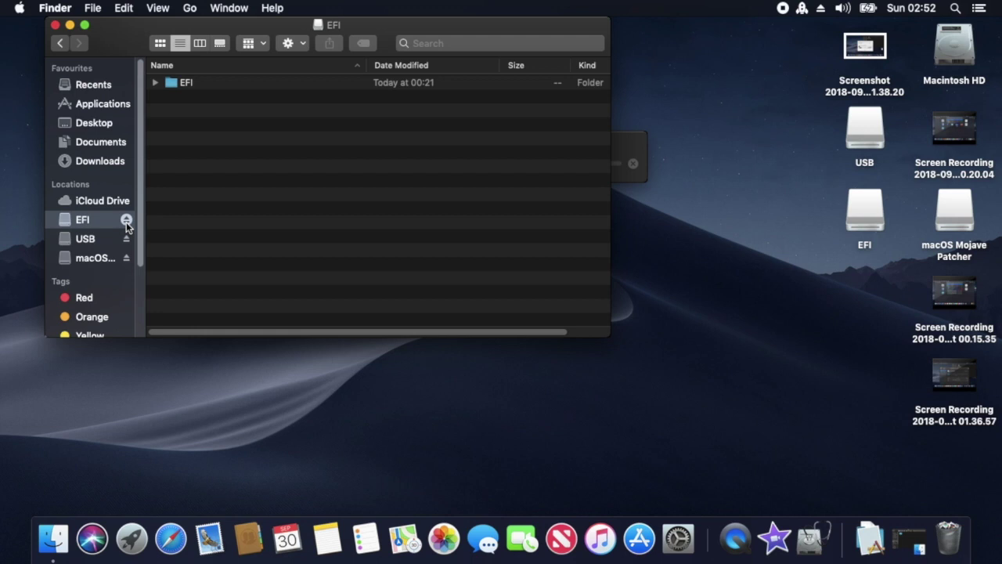
left_click(127, 220)
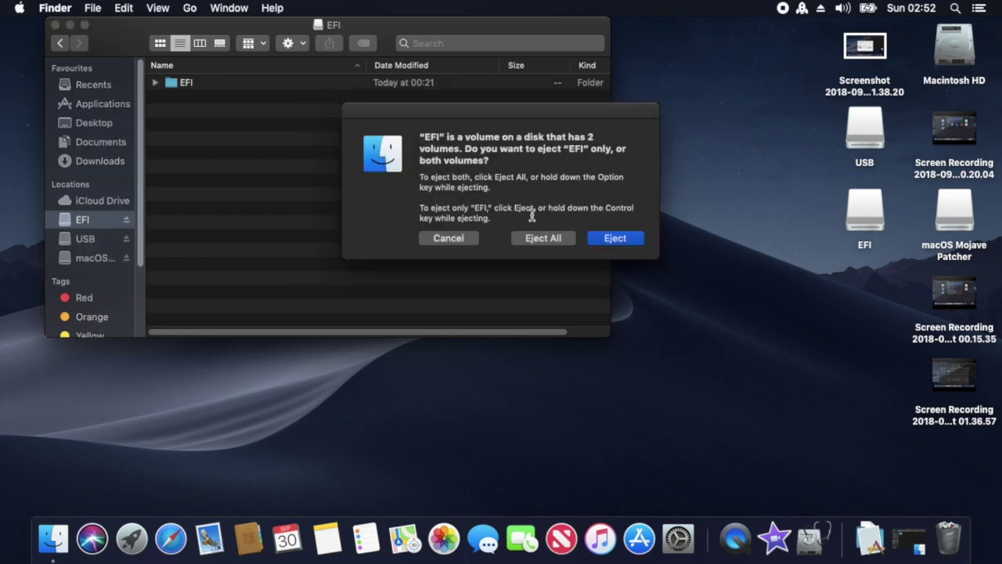
left_click(604, 243)
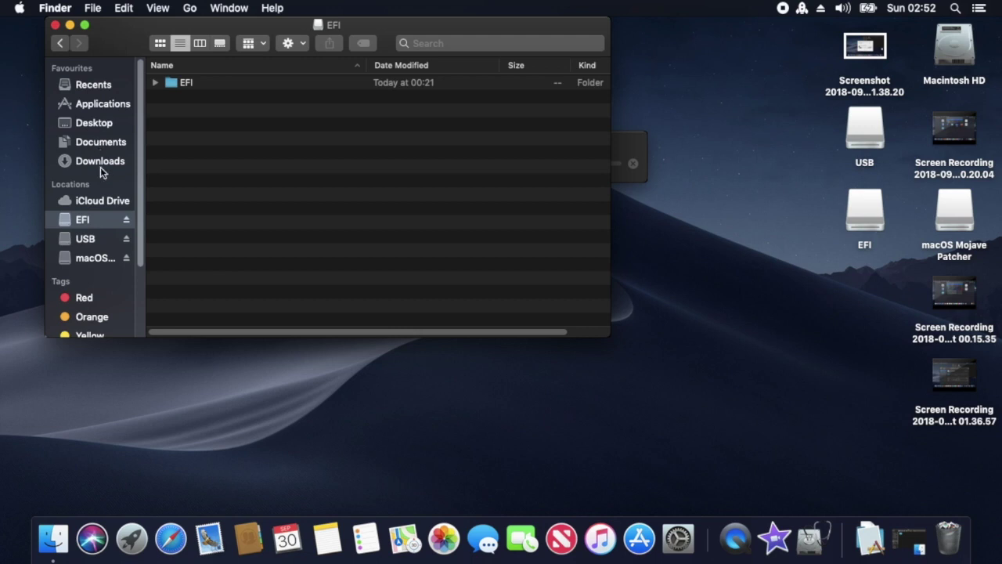
left_click(87, 238)
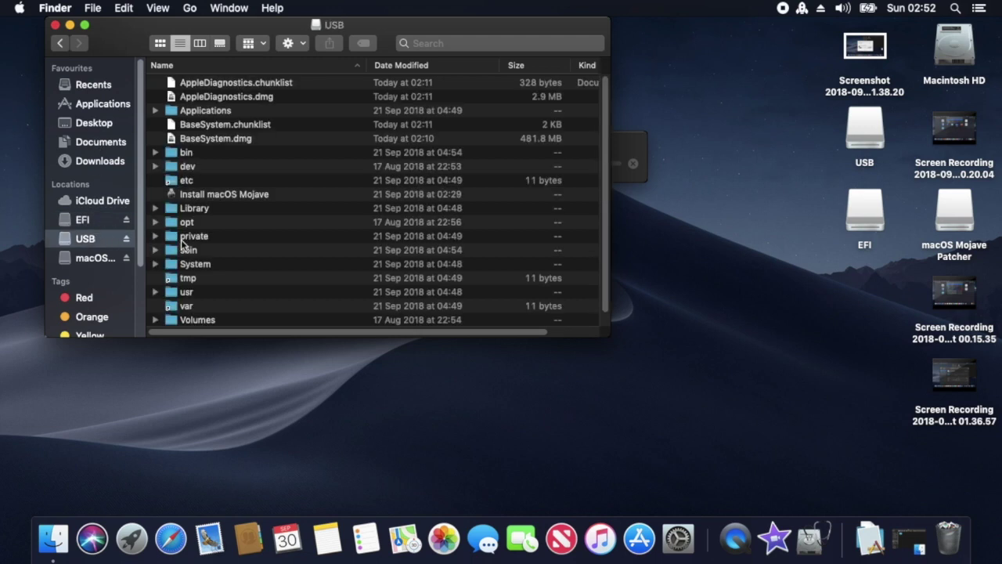
Check the copying kext folder in the USB listing, then close the USB window.
scroll(196, 239, "down", 1)
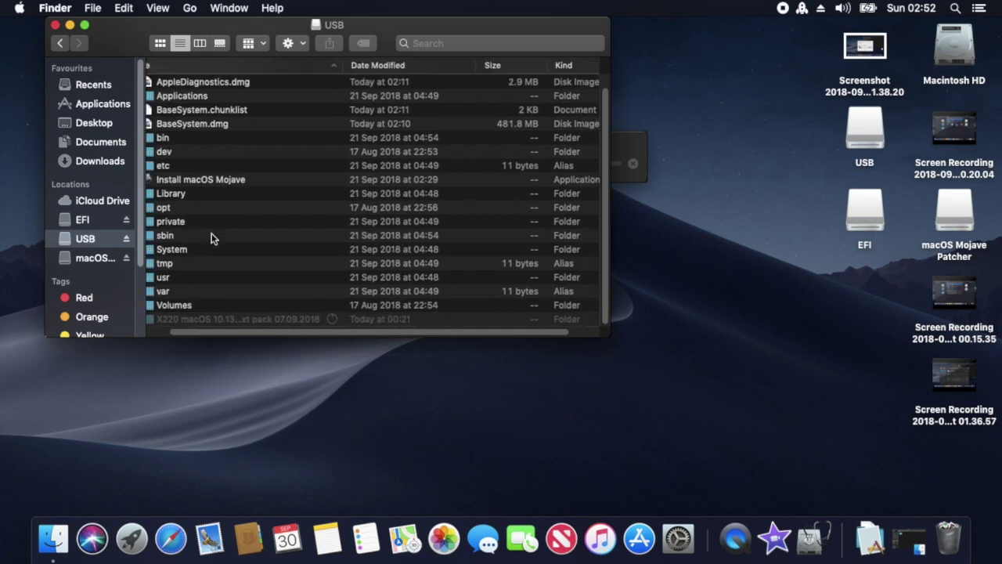
scroll(212, 239, "right", 1)
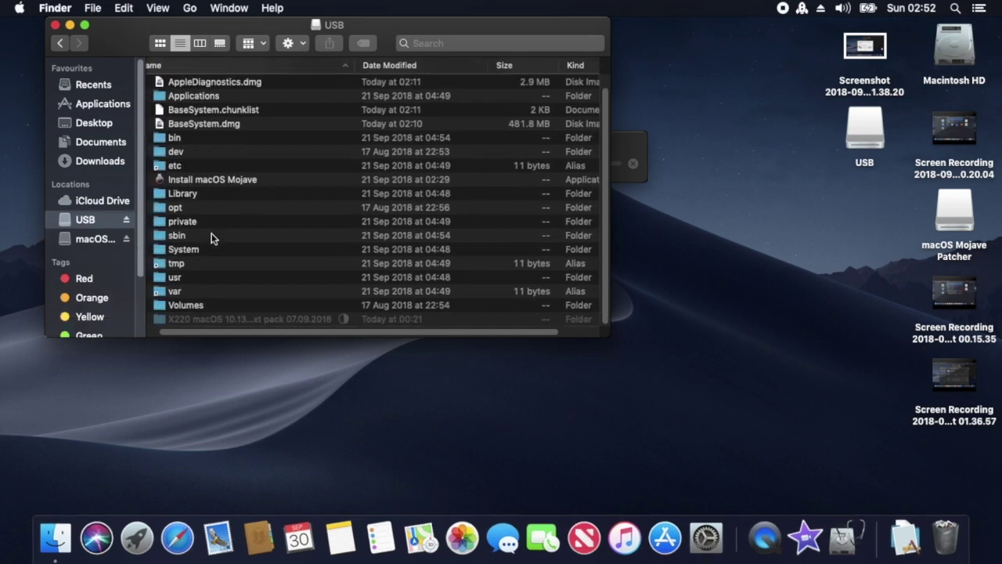
left_click(55, 25)
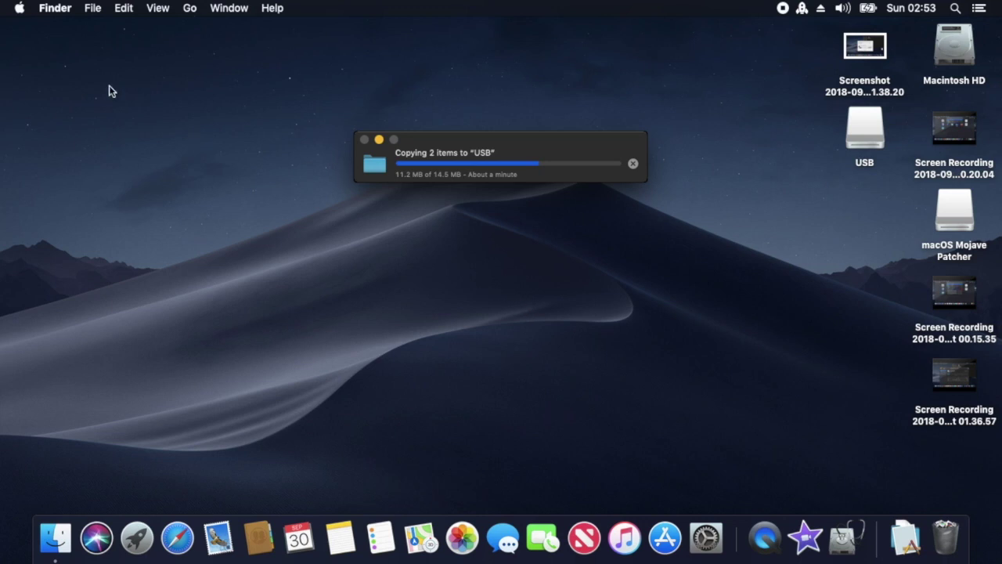
Show About This Mac confirming macOS Mojave 10.14 on a MacBook Pro (13-inch, Early 2011), then open System Report.
left_click(21, 9)
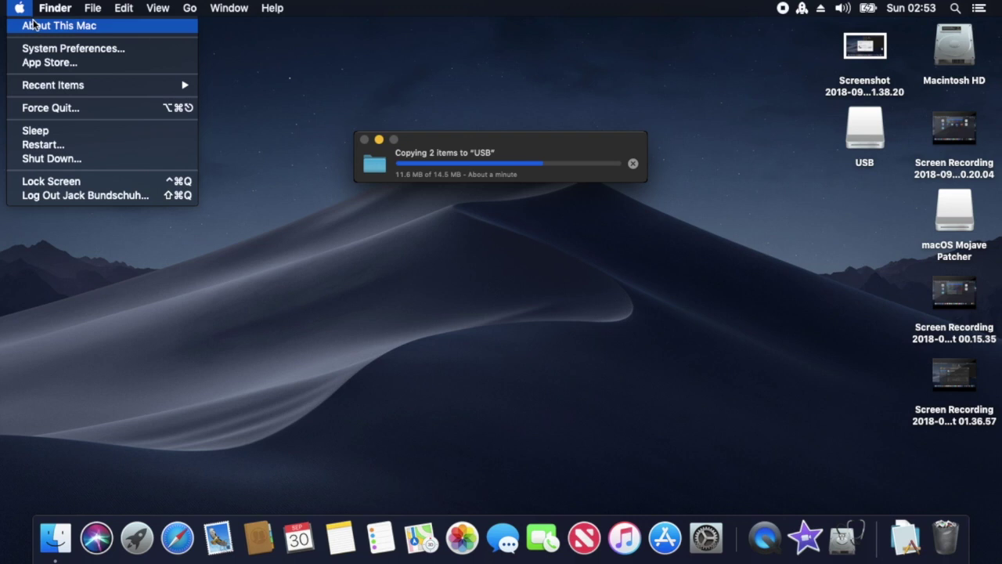
left_click(33, 25)
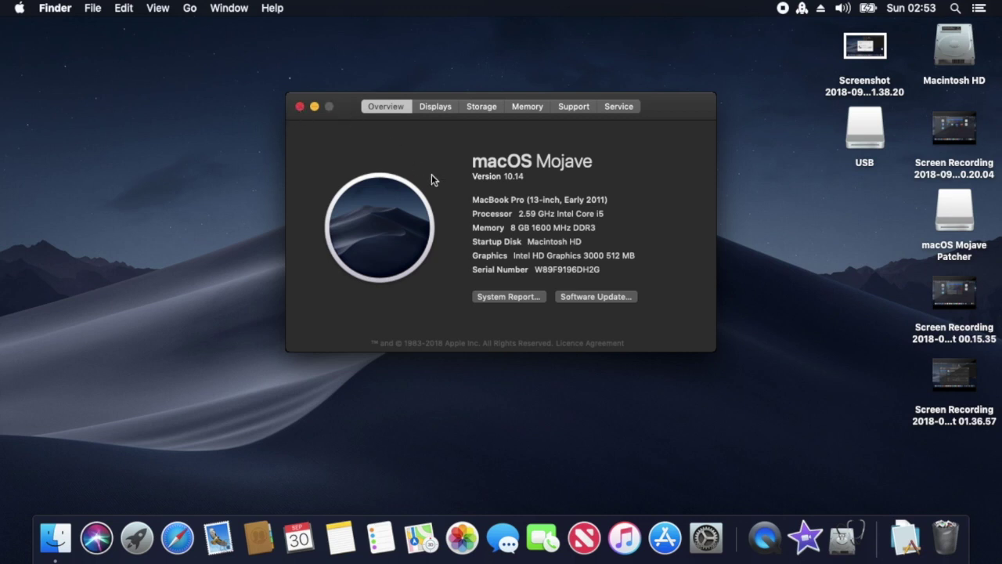
left_click(524, 297)
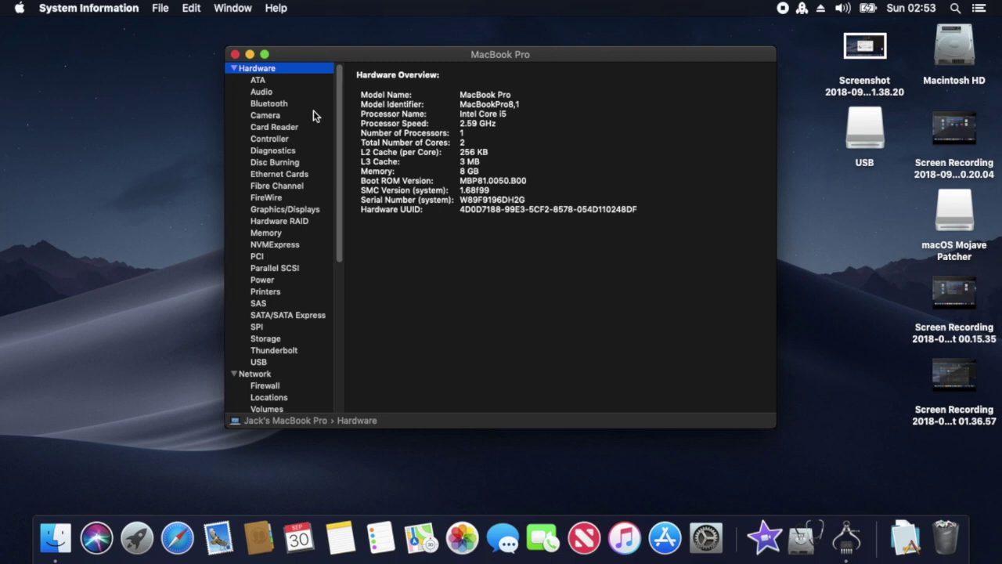
Check the ATA, SATA/SATA Express, SAS, Graphics/Displays and Audio sections of the system report.
left_click(258, 80)
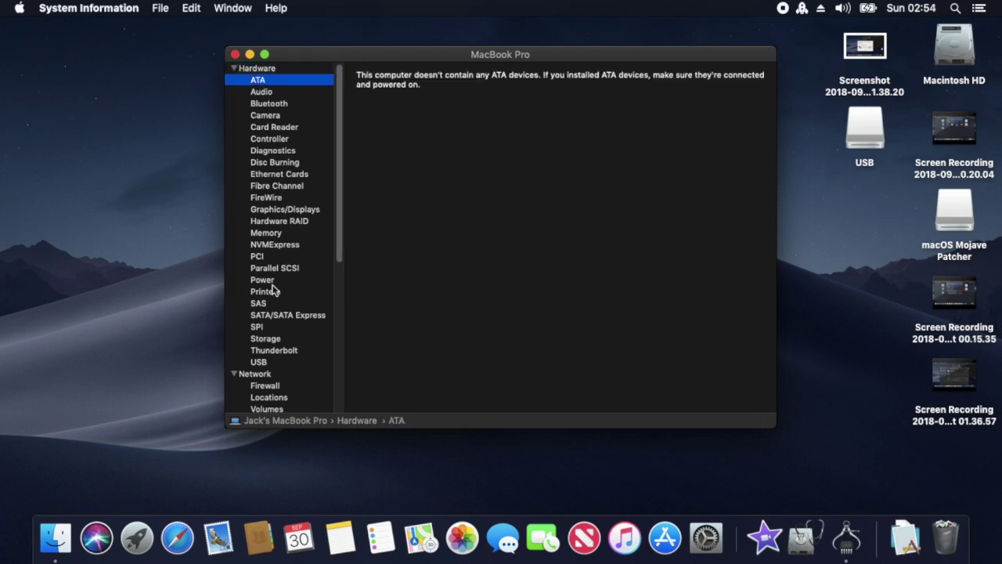
left_click(268, 318)
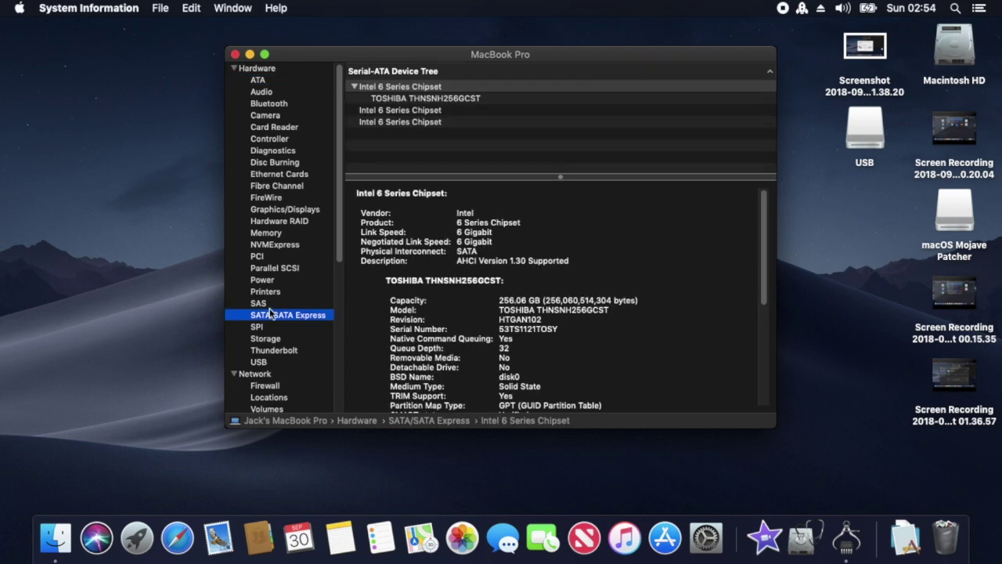
left_click(269, 304)
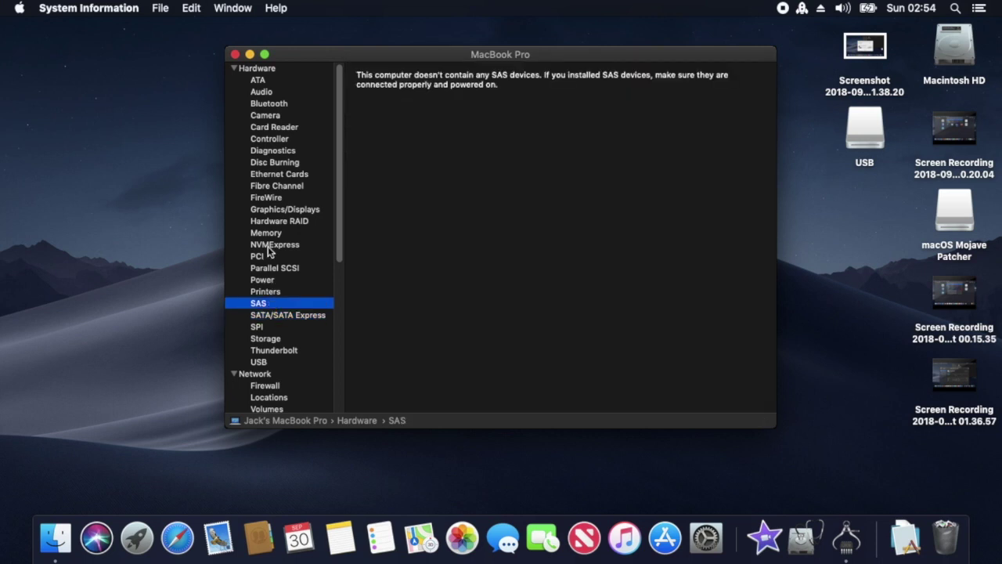
left_click(270, 210)
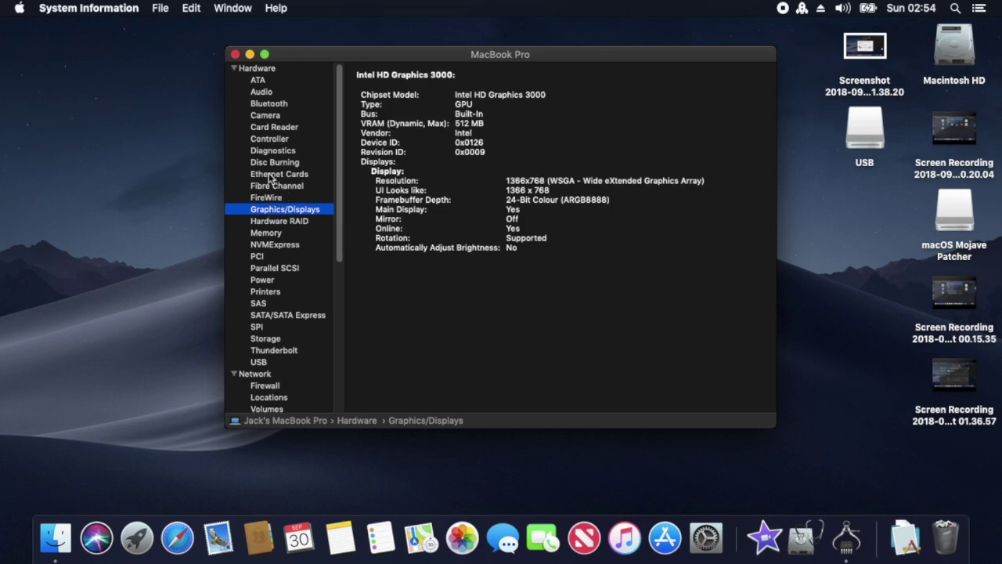
left_click(256, 92)
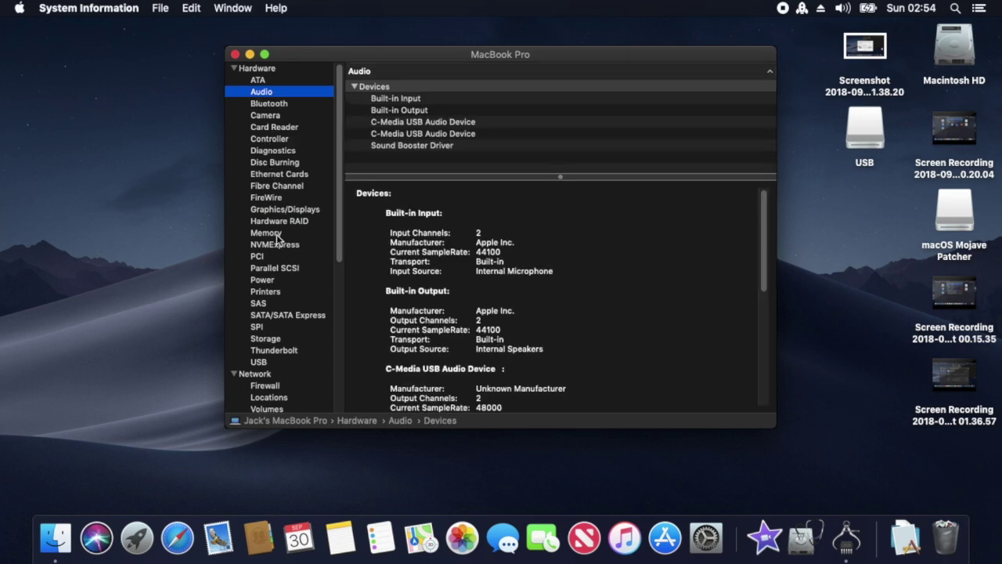
Review the Power and Storage details, then close System Information and About This Mac.
left_click(265, 281)
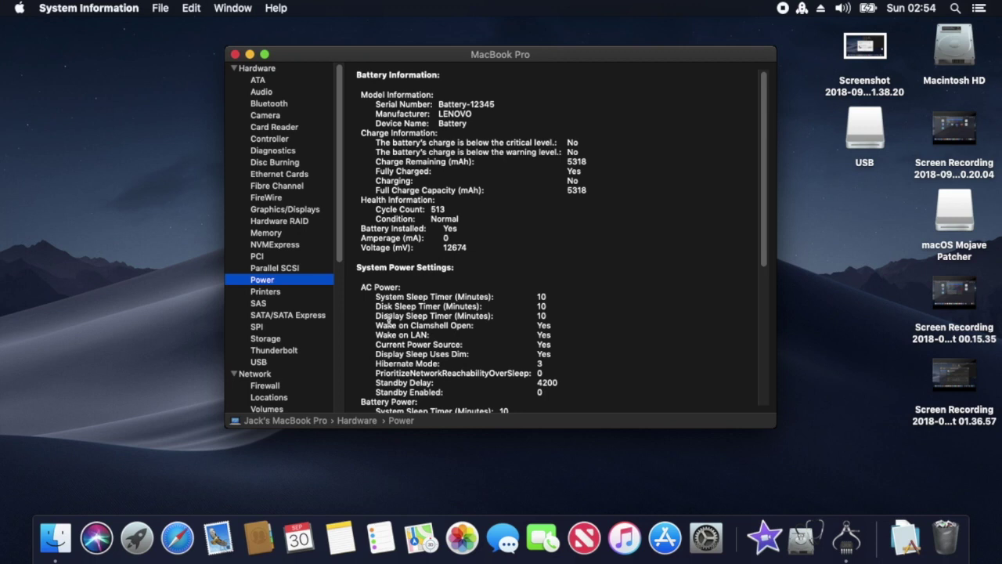
left_click(266, 338)
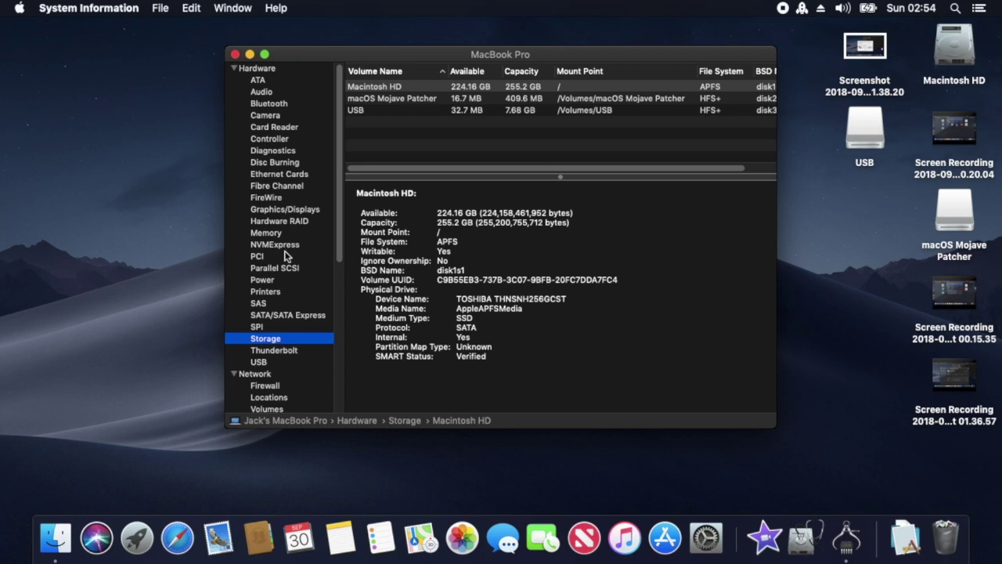
left_click(236, 55)
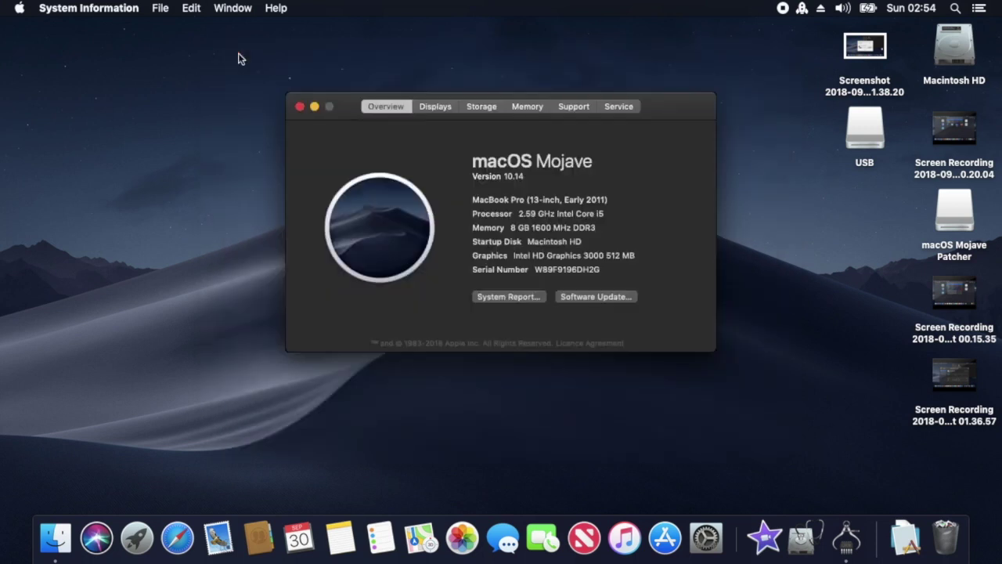
left_click(298, 106)
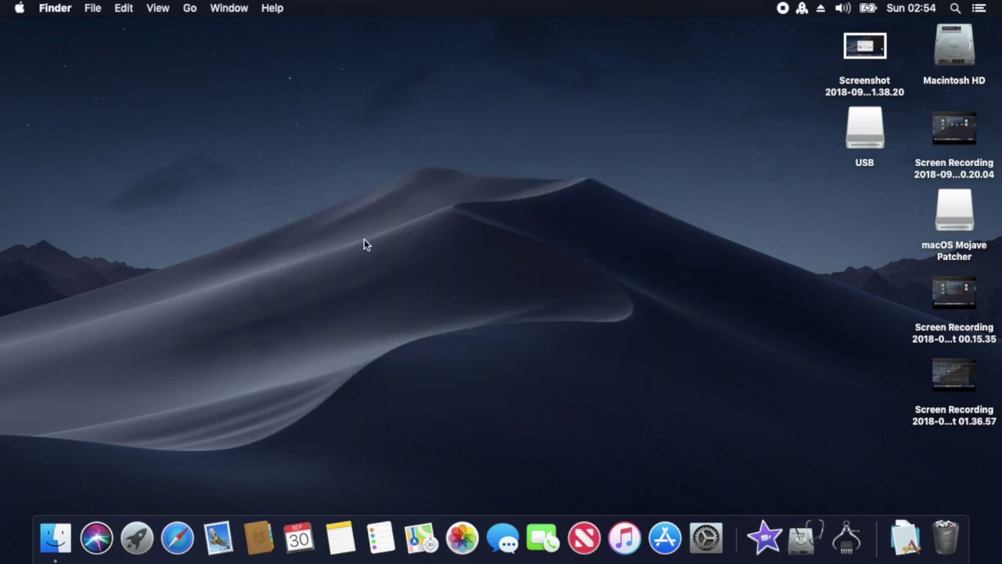